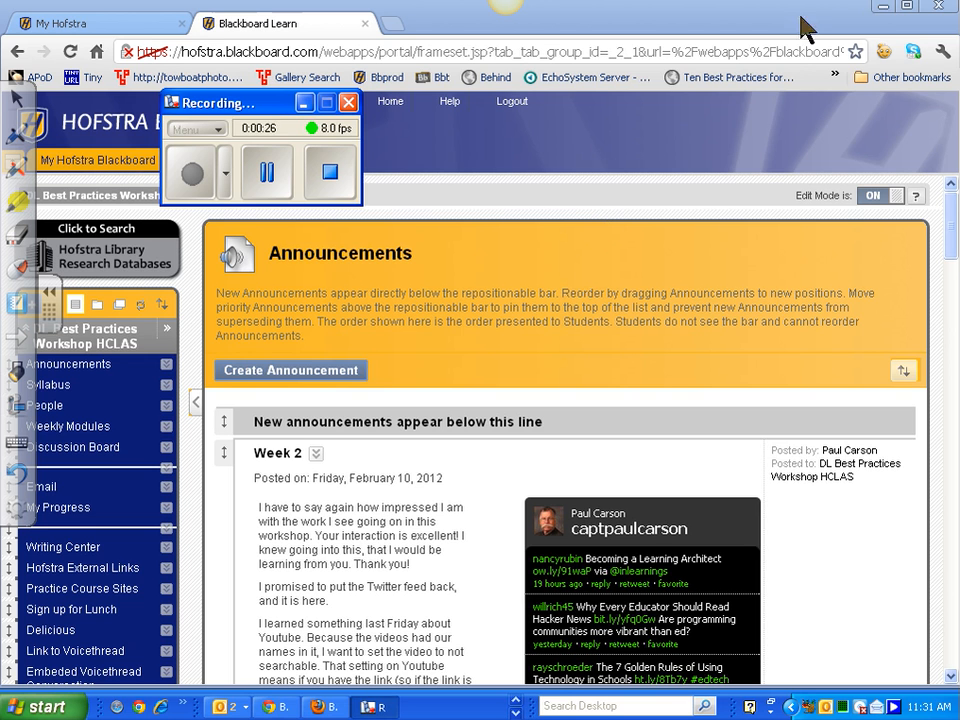
# - Minimize the browser showing the Blackboard course announcements to reveal the desktop
pyautogui.click(882, 6)
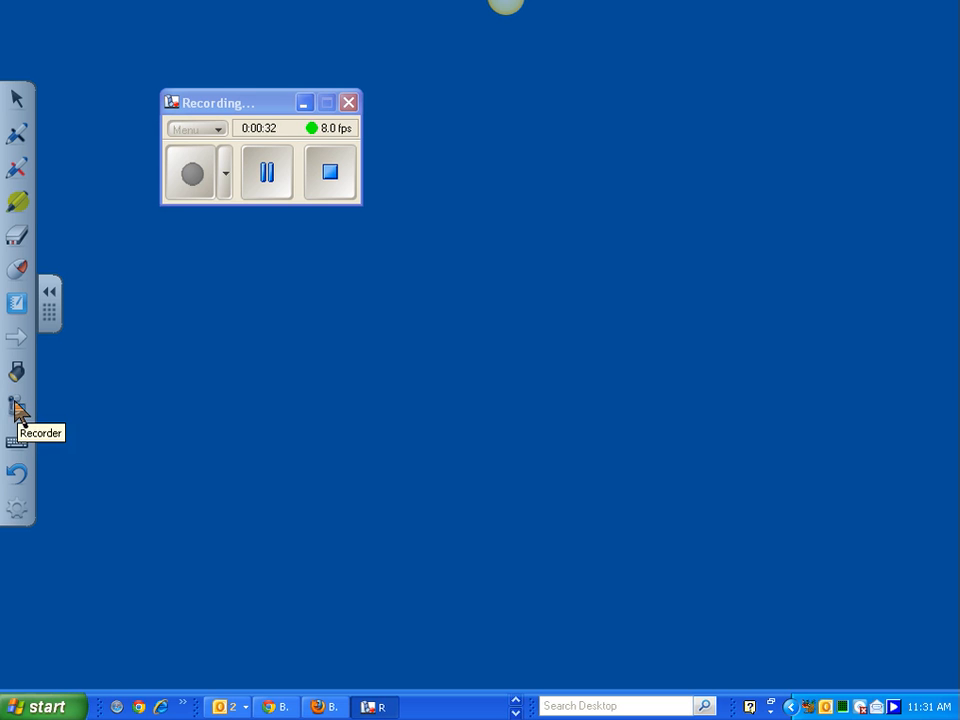
pyautogui.click(18, 512)
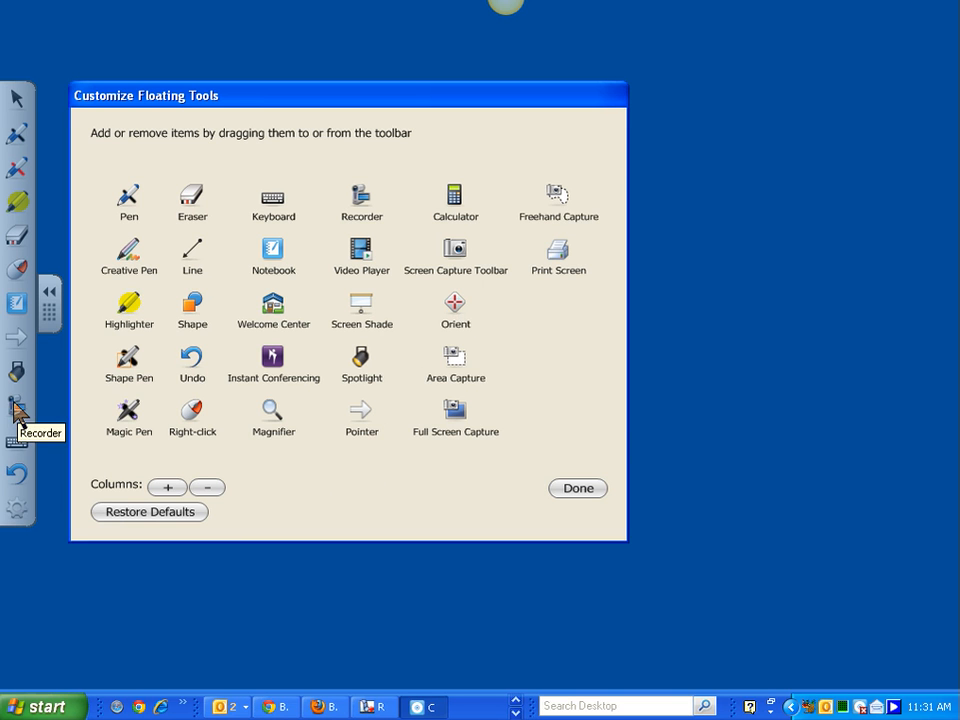
pyautogui.click(584, 492)
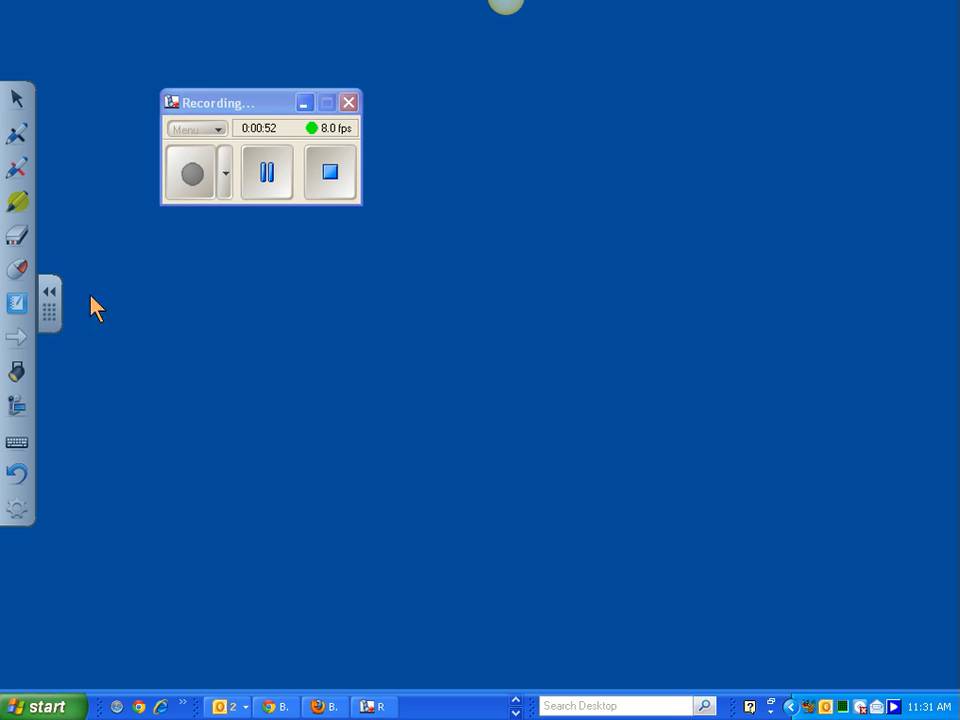
pyautogui.click(47, 708)
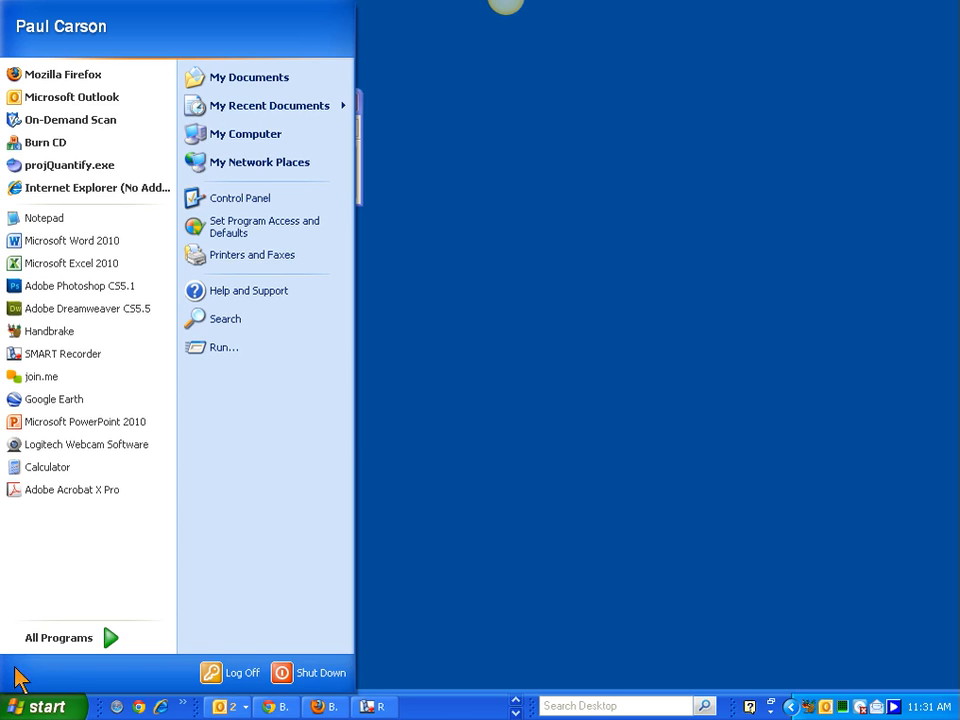
pyautogui.click(104, 638)
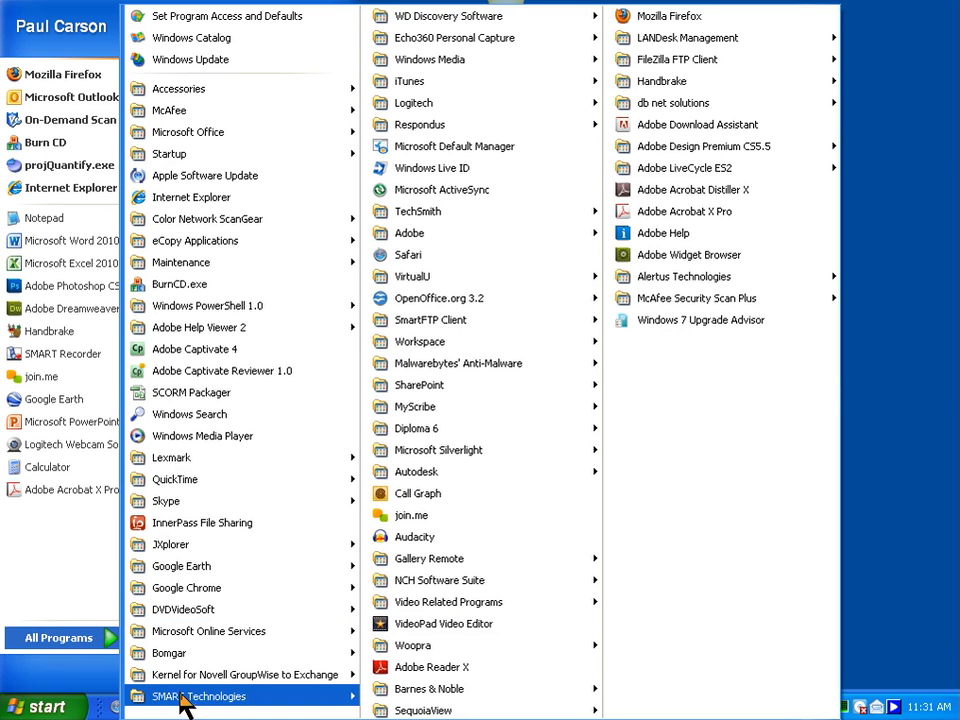
pyautogui.moveTo(182, 700)
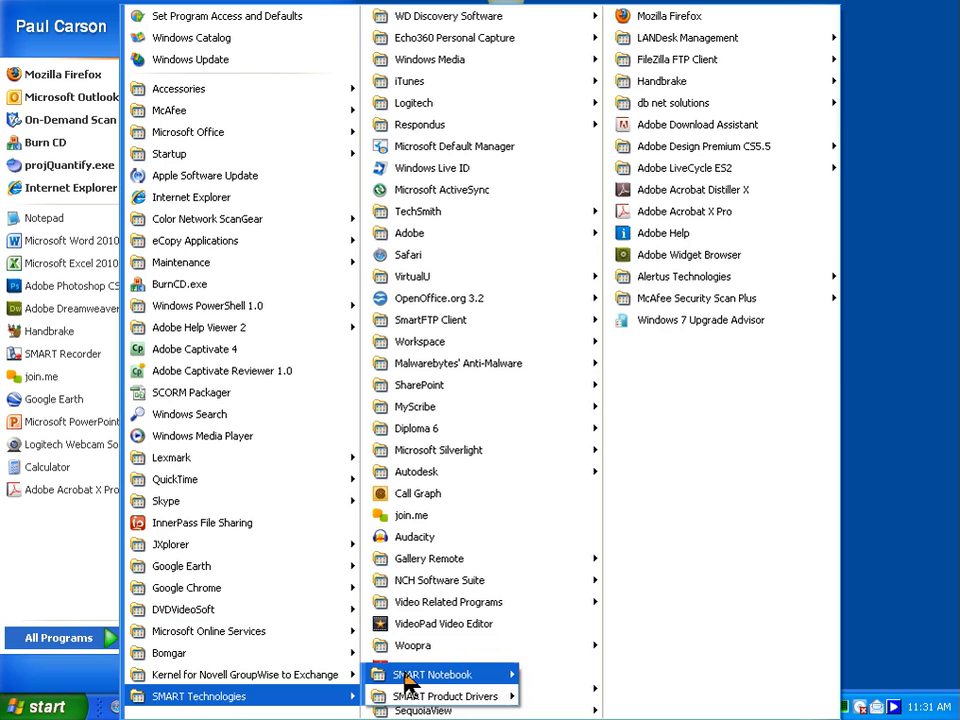
pyautogui.moveTo(440, 675)
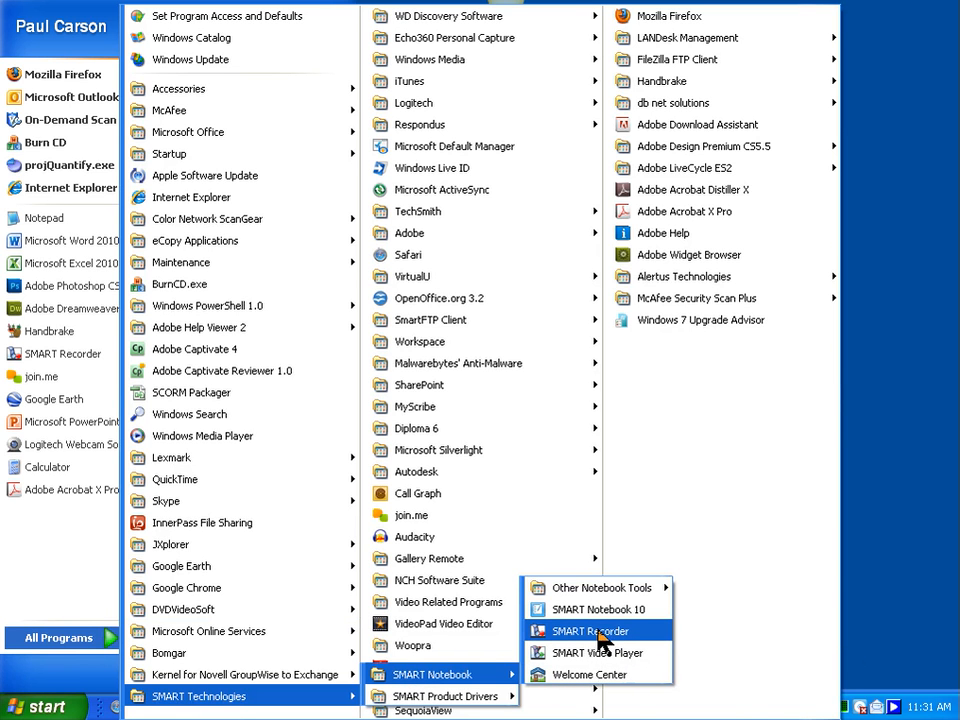
pyautogui.click(925, 548)
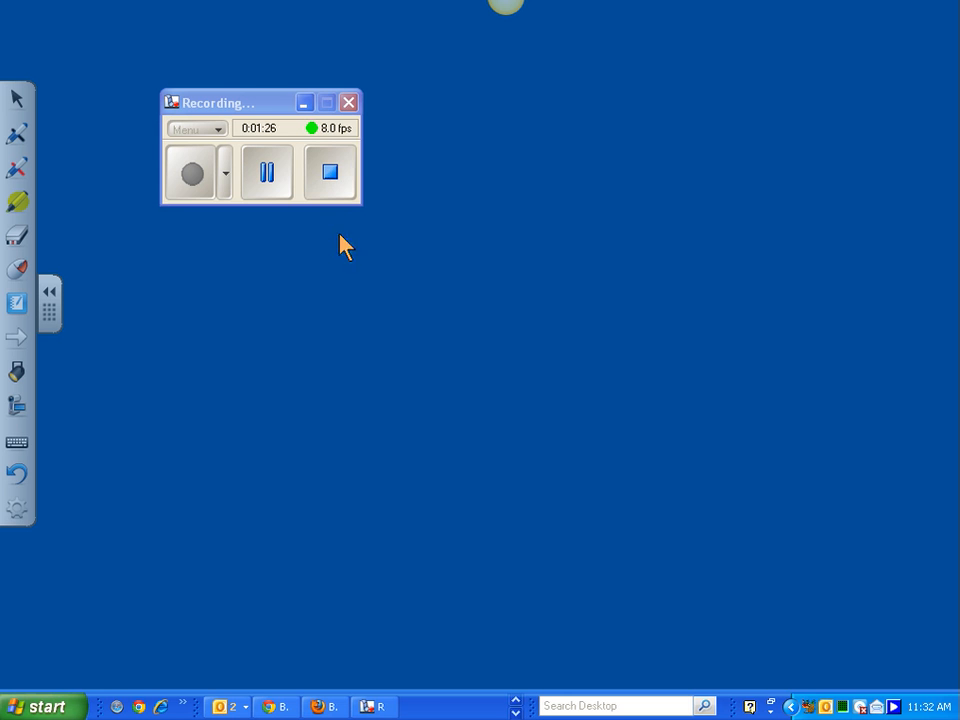
pyautogui.click(517, 710)
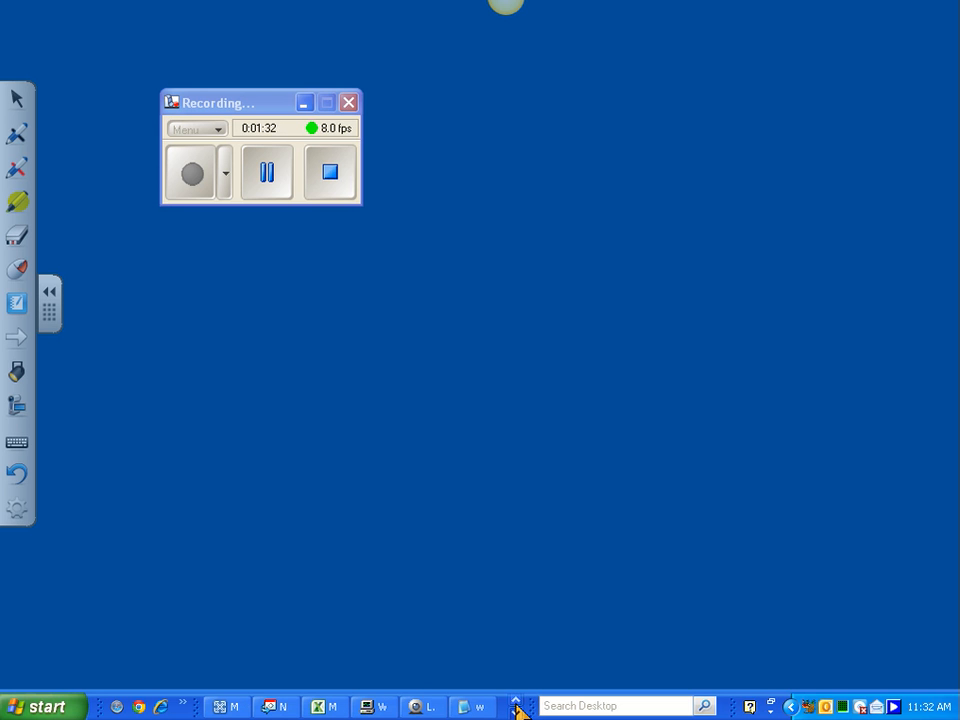
# - Launch HandBrake from the Start menu, and move the recorder window and annotation toolbar aside
pyautogui.click(50, 708)
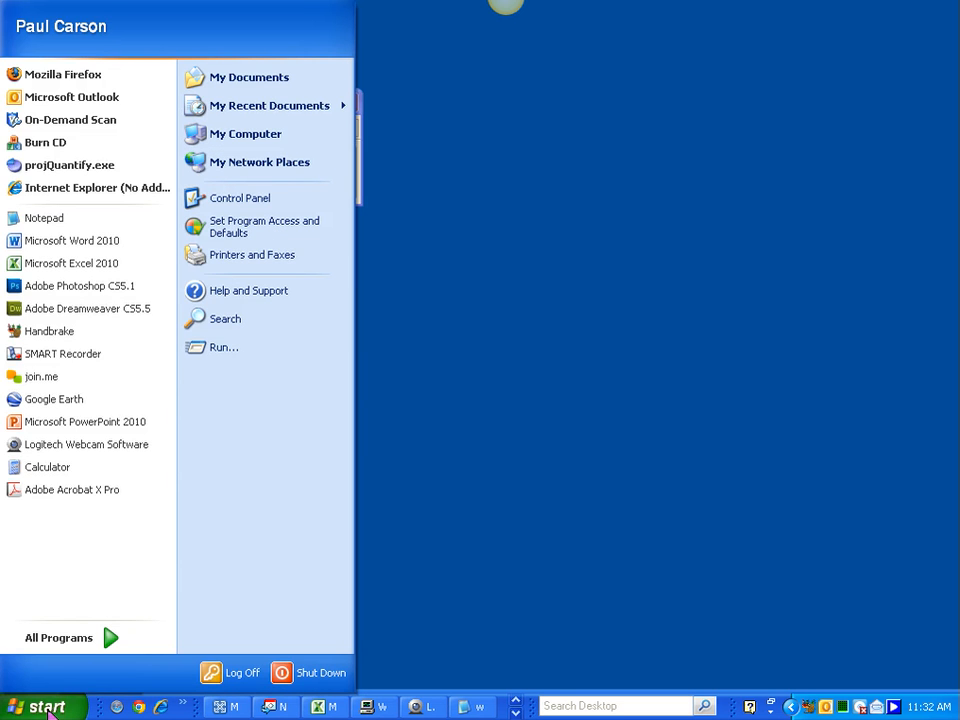
pyautogui.click(47, 333)
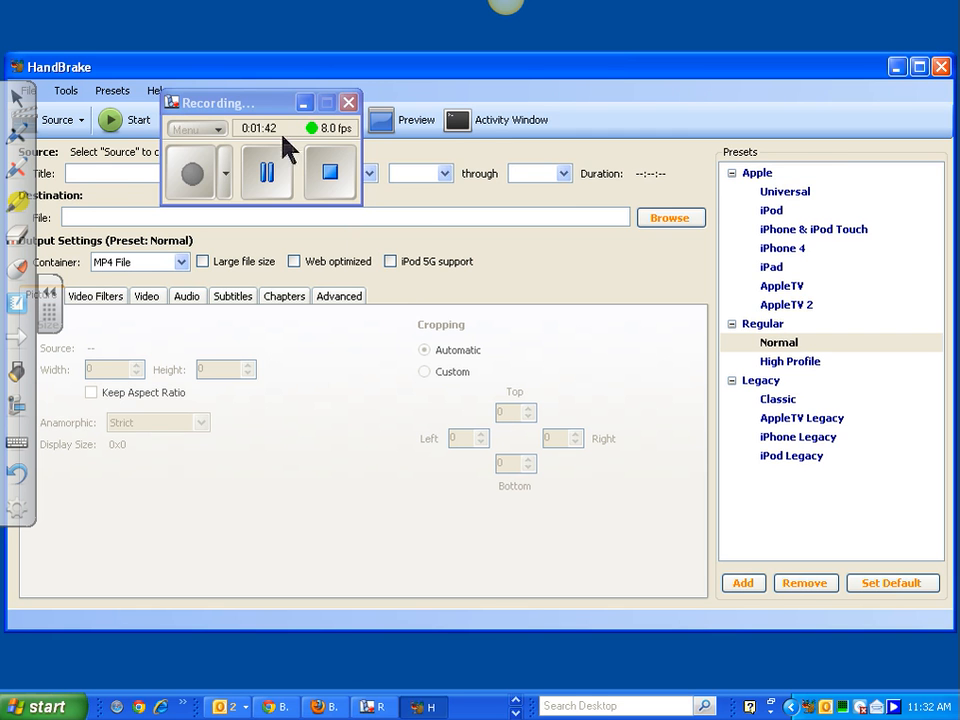
pyautogui.moveTo(268, 112); pyautogui.dragTo(765, 27)
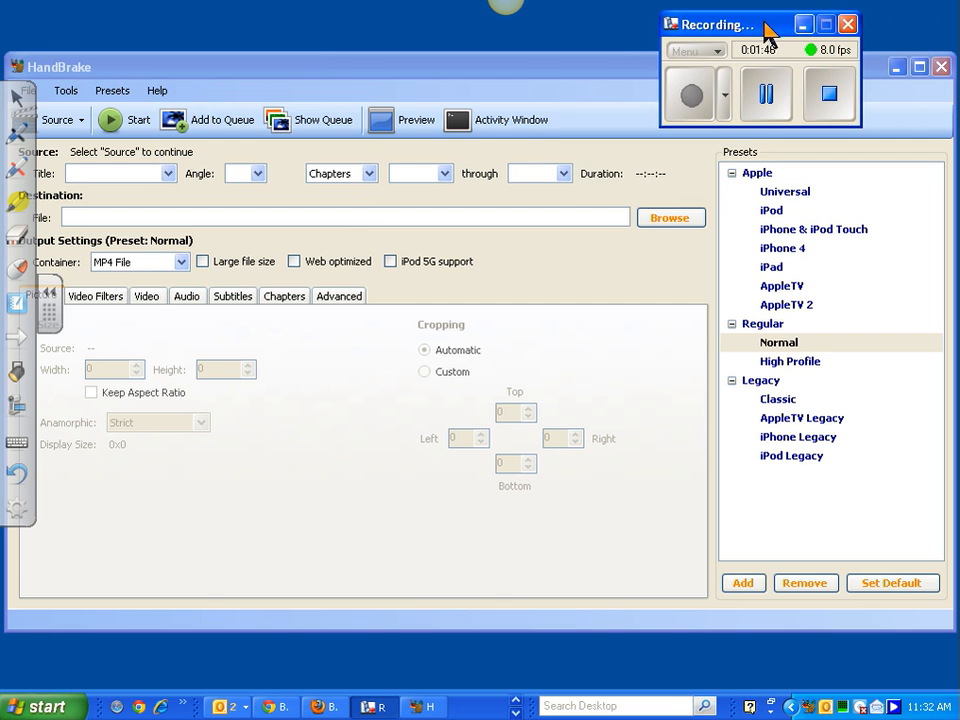
pyautogui.click(50, 294)
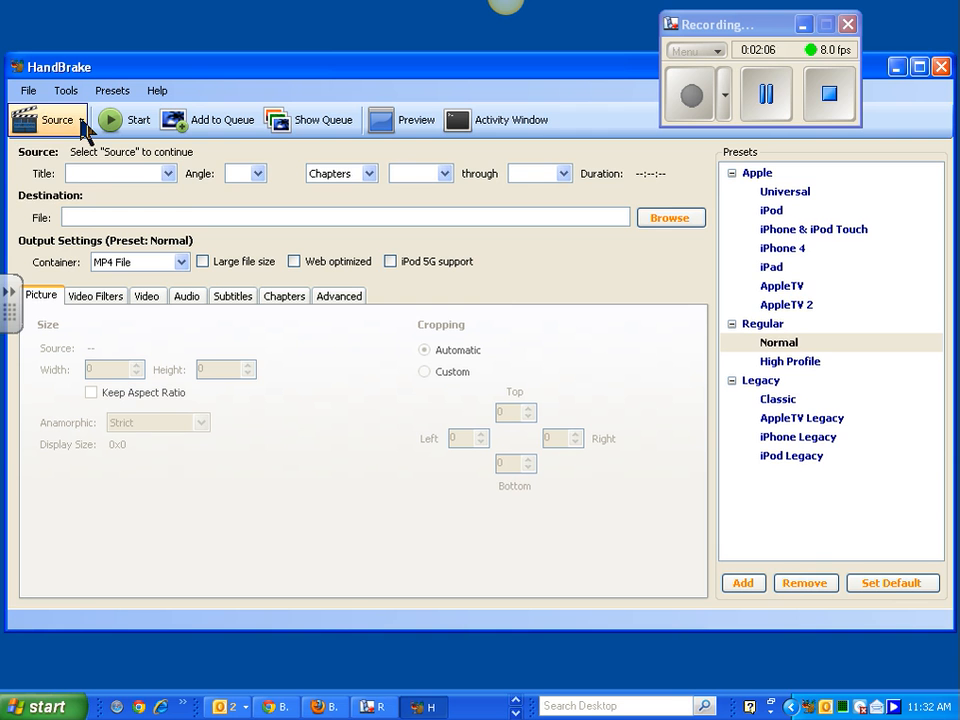
# - Pick EmbeddingAVoicethreadConversation.avi from the BlackboardVideos folder as the HandBrake source video file
pyautogui.click(81, 121)
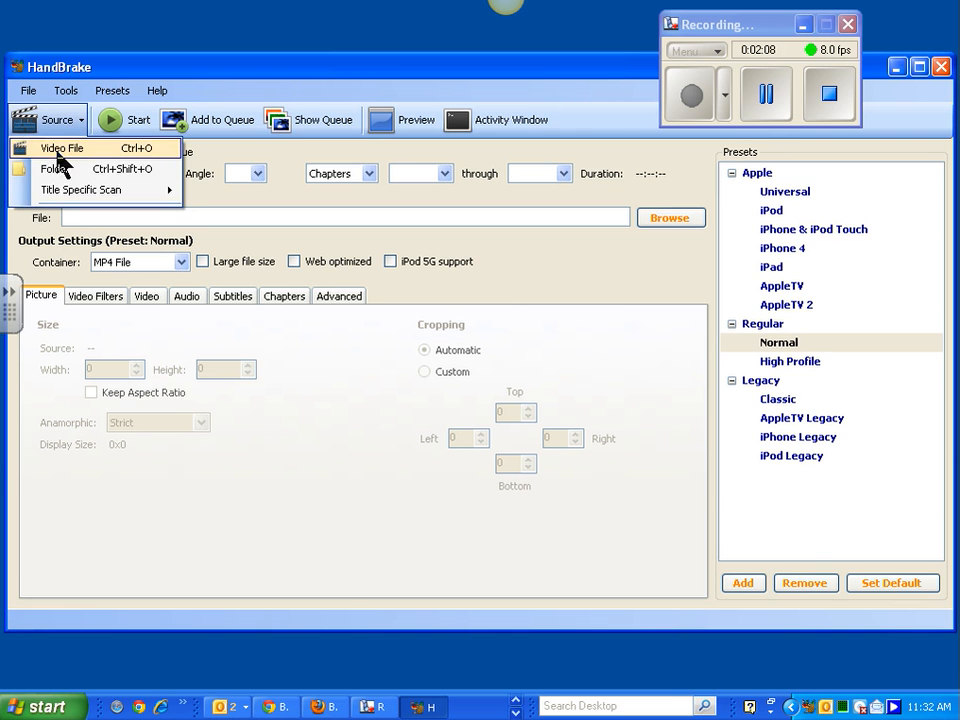
pyautogui.click(60, 149)
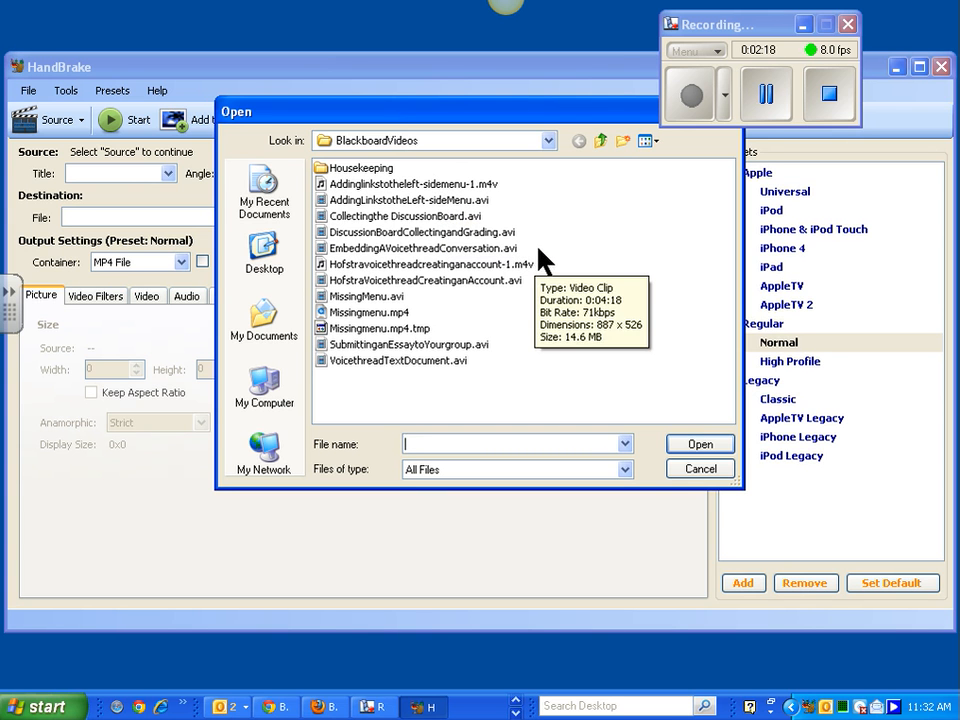
pyautogui.click(323, 254)
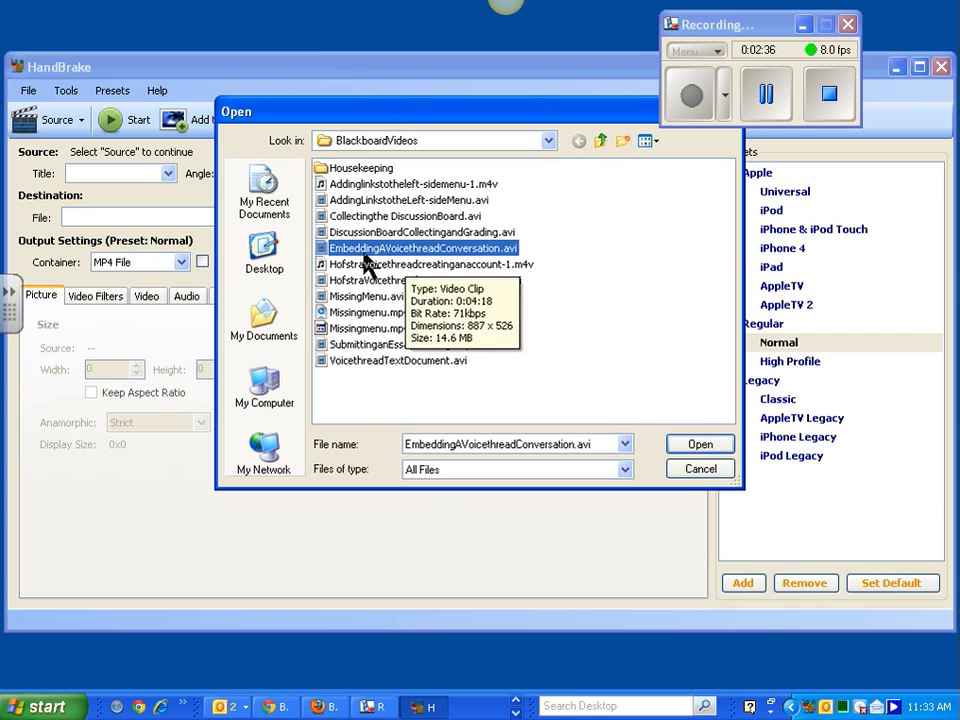
# - Load EmbeddingAVoicethreadConversation.avi and check its Video Filters and Video encoding settings
pyautogui.click(700, 446)
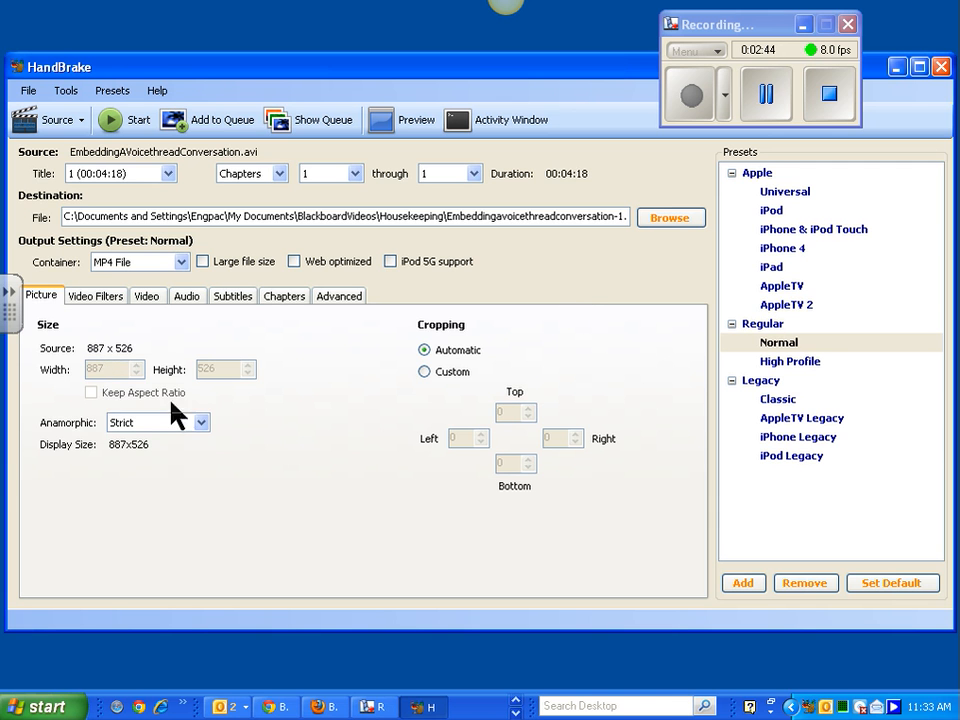
pyautogui.click(101, 300)
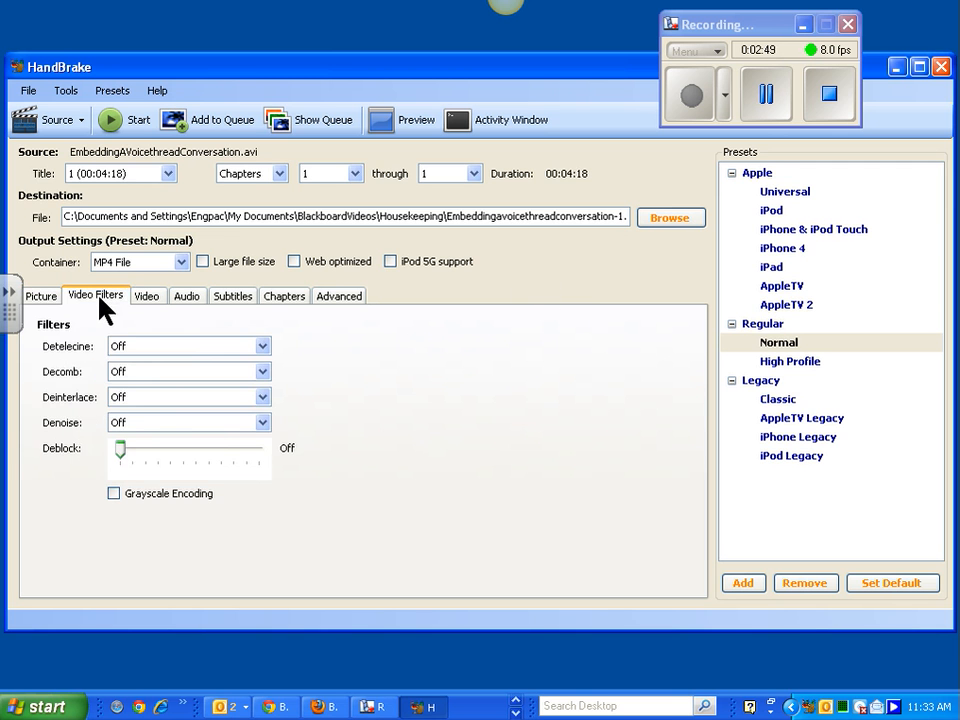
pyautogui.click(155, 298)
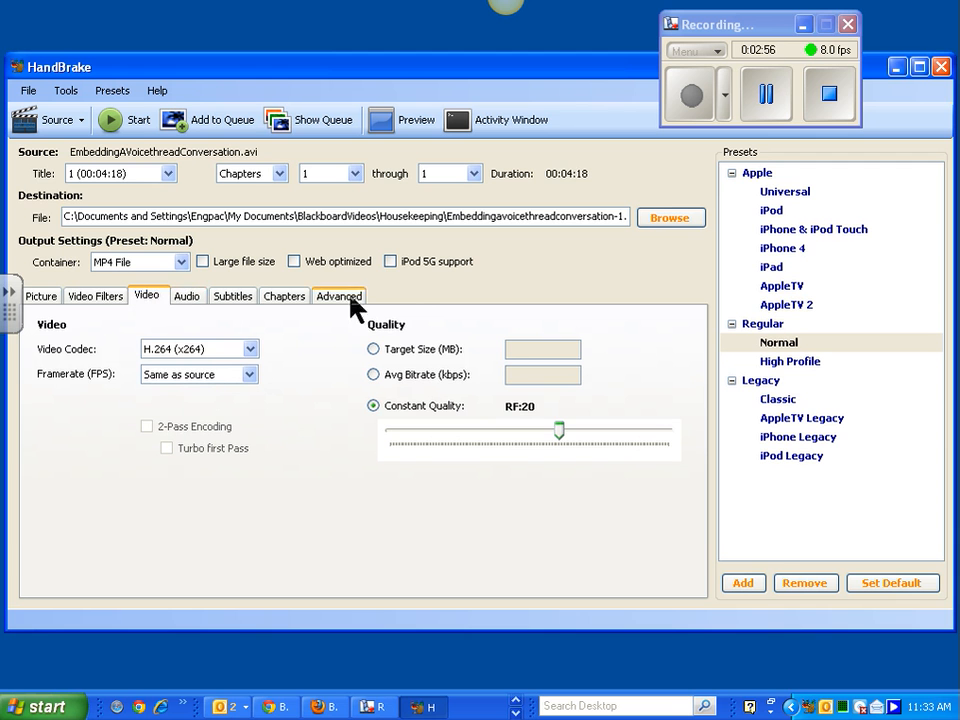
# - Encode the video to MP4 with the Normal preset until Encoding Finished appears
pyautogui.click(131, 122)
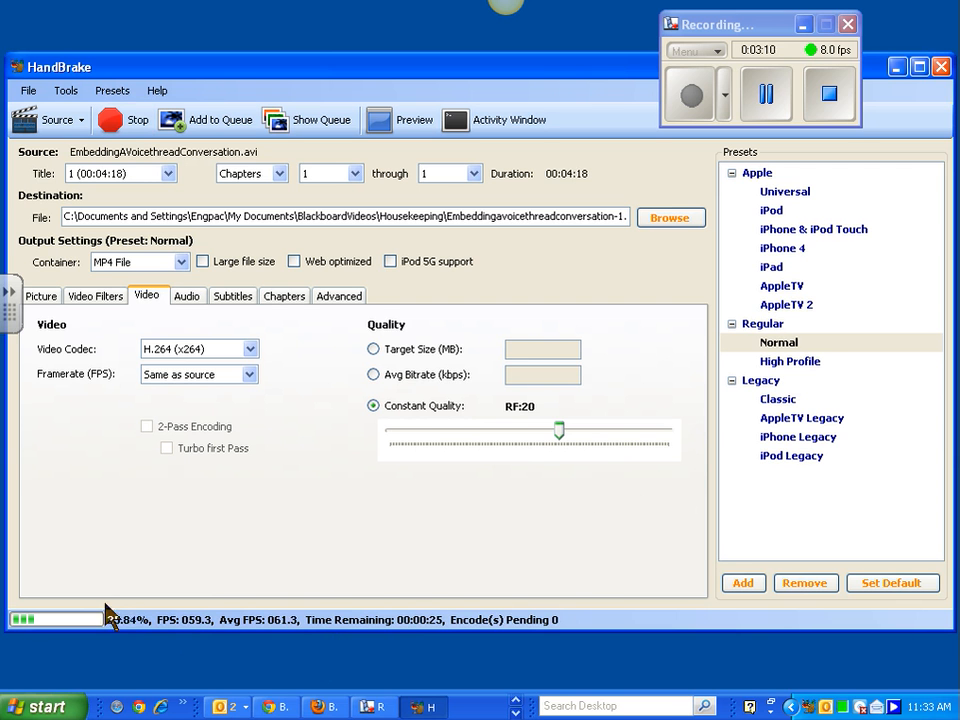
pyautogui.moveTo(756, 36); pyautogui.dragTo(777, 40)
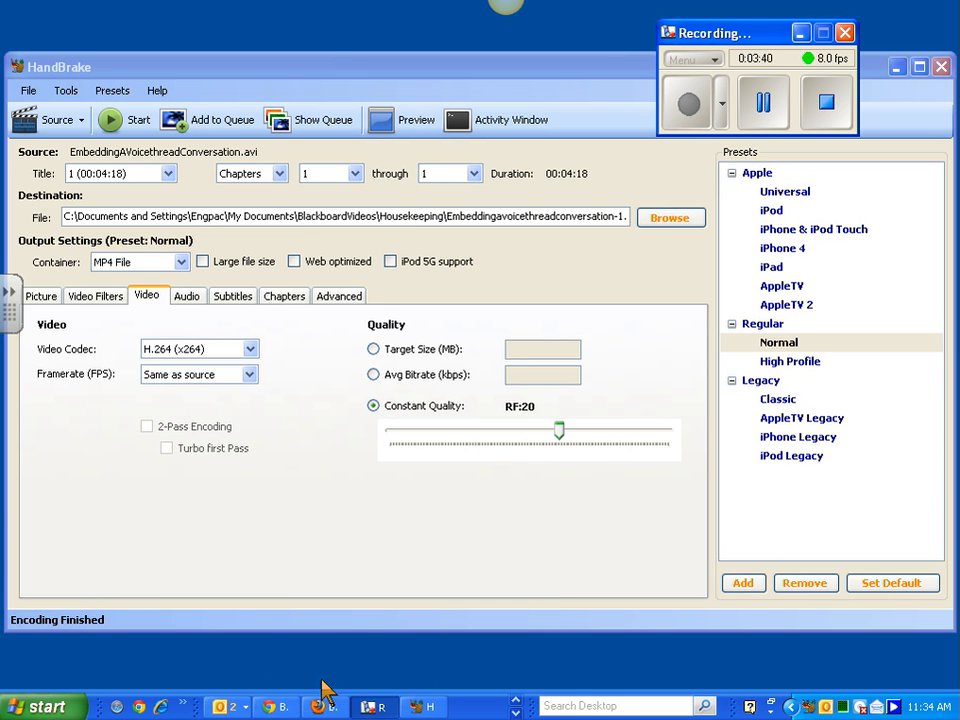
# - Restore Firefox and return to the DL Best Practices Workshop HCLAS course
pyautogui.click(336, 708)
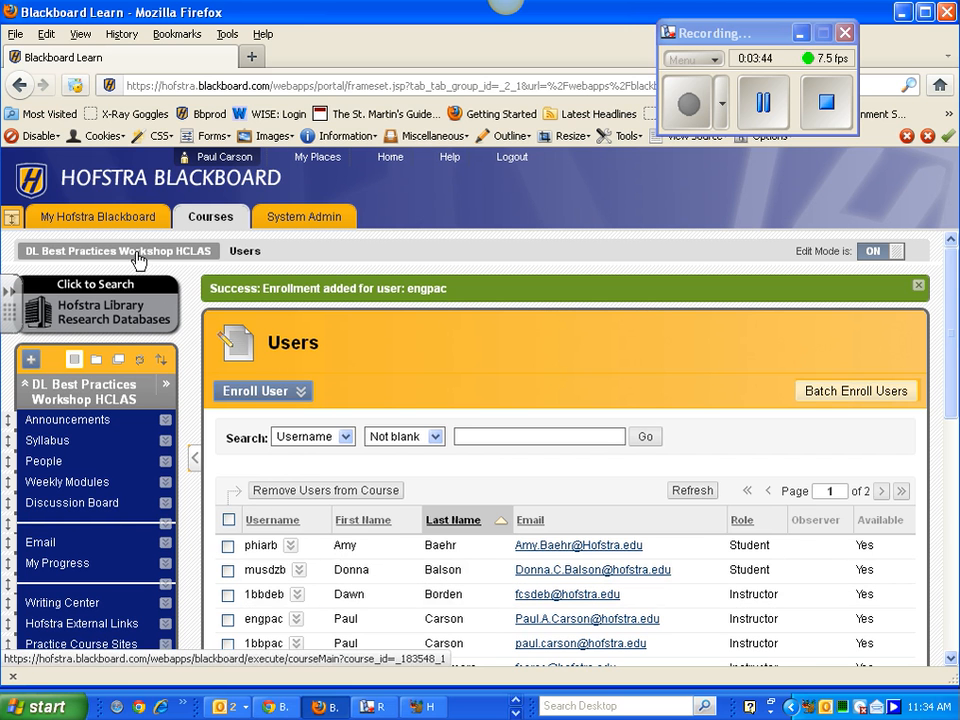
pyautogui.click(195, 255)
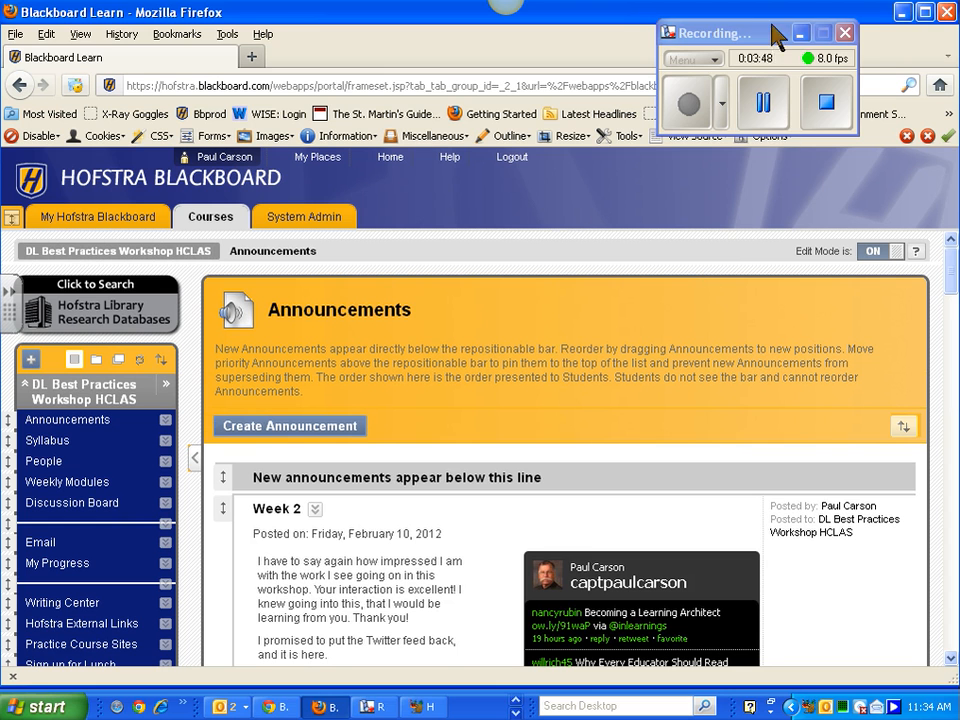
pyautogui.moveTo(775, 38); pyautogui.dragTo(505, 2)
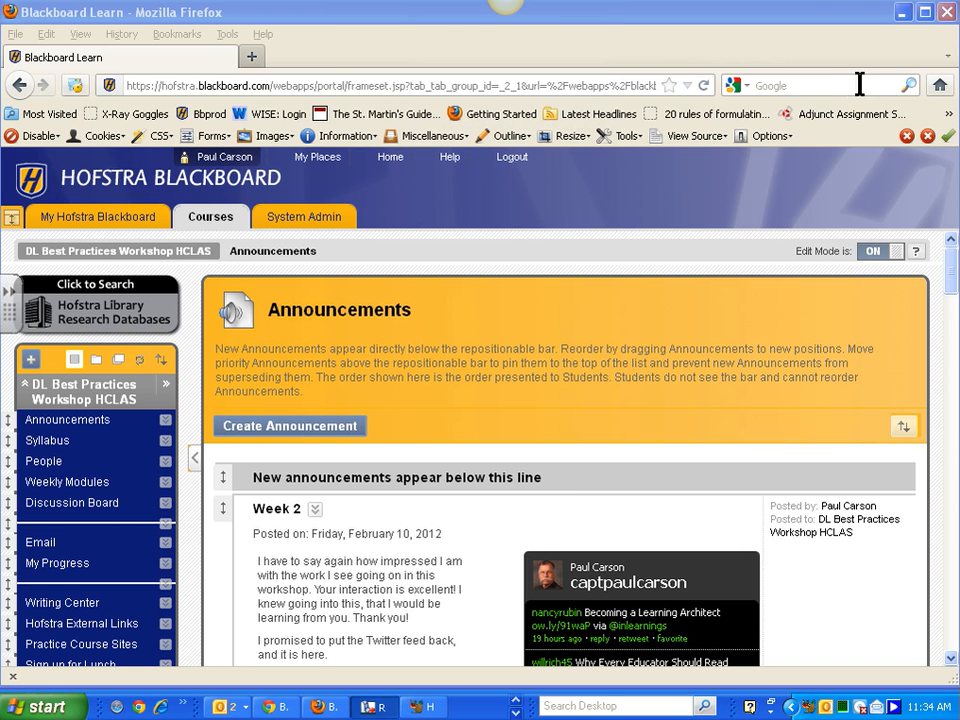
# - Search Google for 'youtube'
pyautogui.click(819, 79)
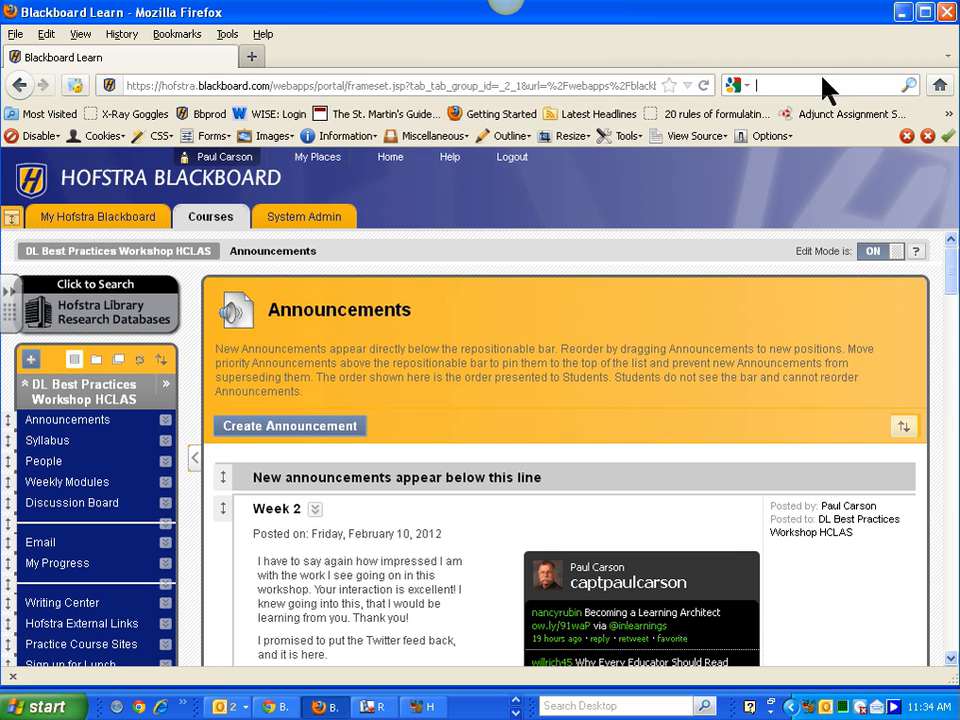
pyautogui.write('youtube')
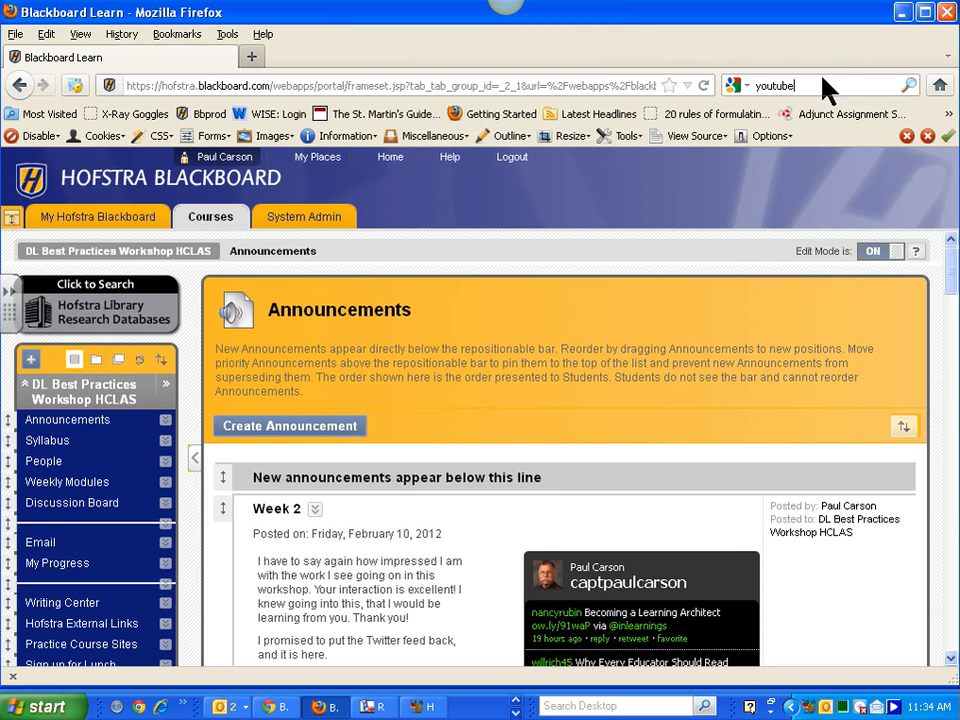
pyautogui.press('Return')
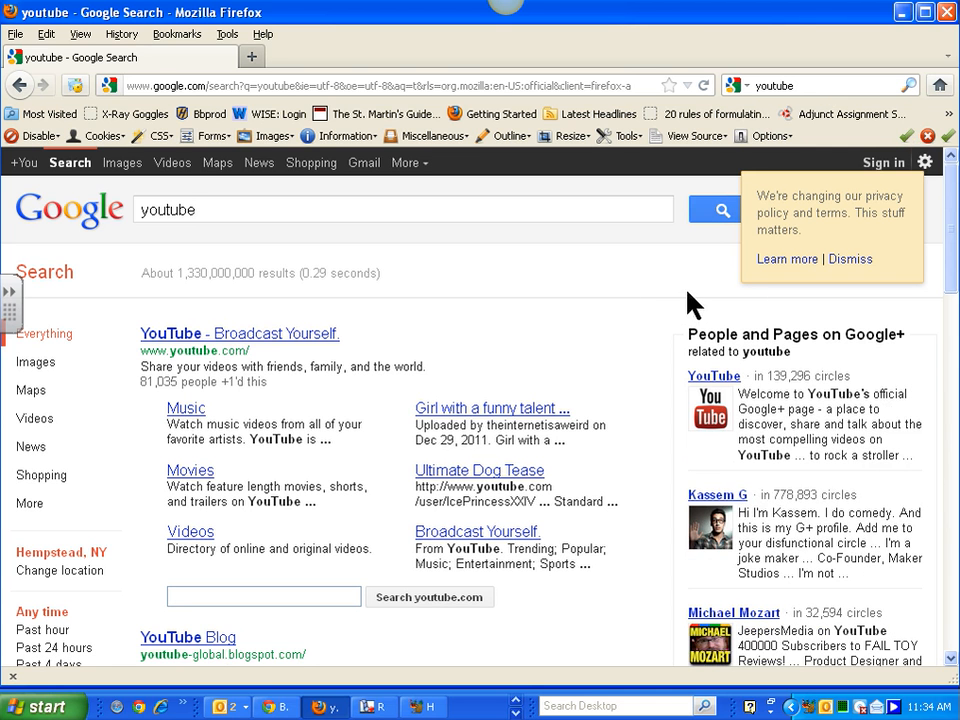
# - Open YouTube from the search results and sign in with the account's email and password
pyautogui.click(230, 342)
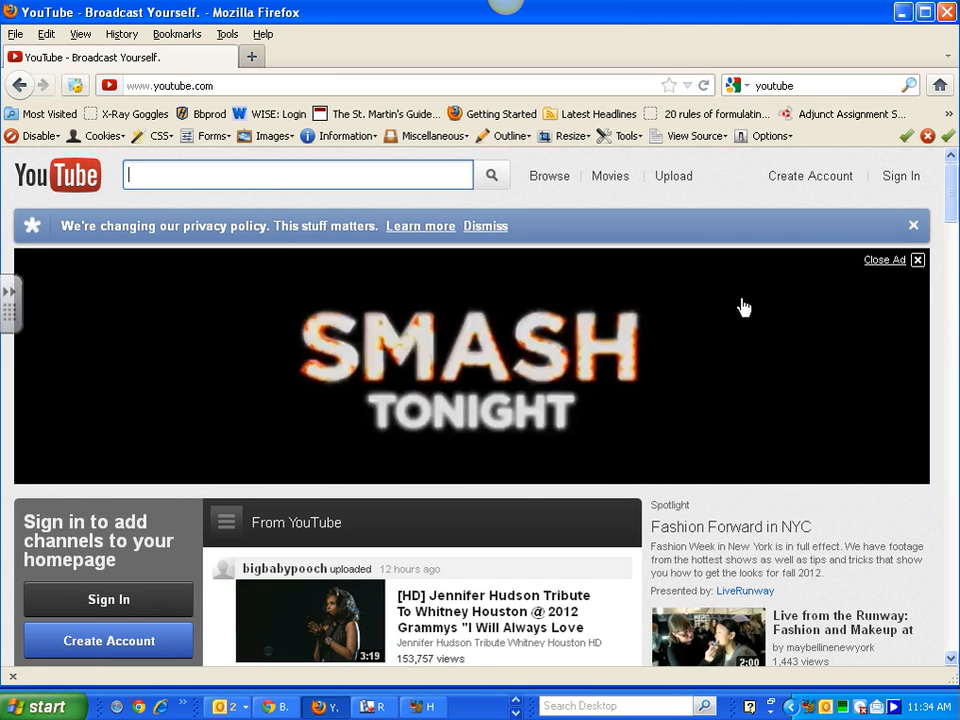
pyautogui.click(902, 178)
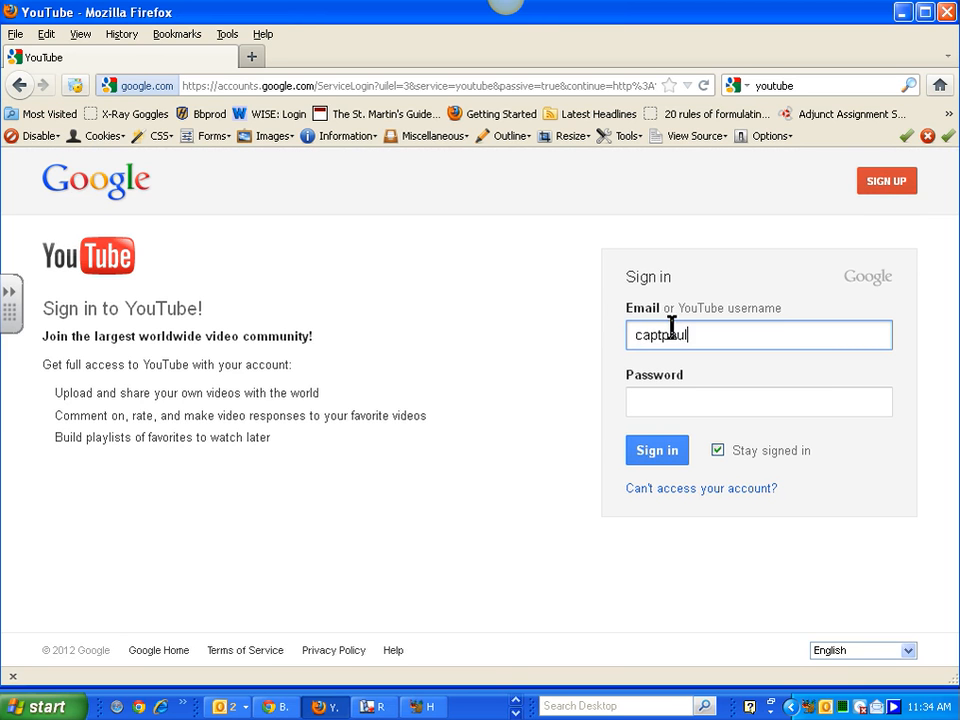
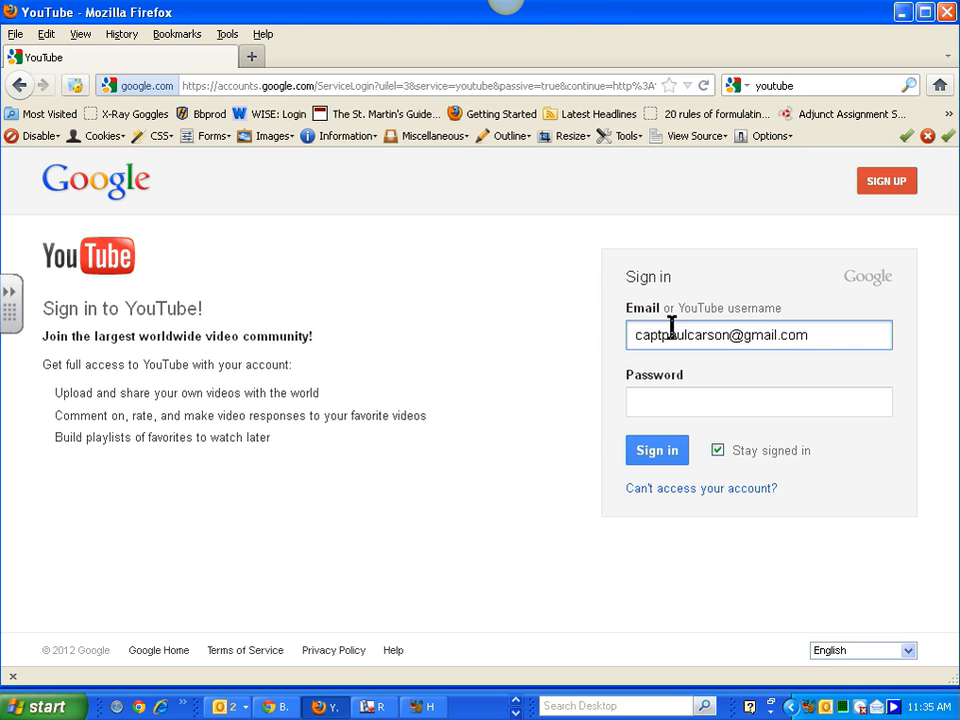
pyautogui.click(702, 401)
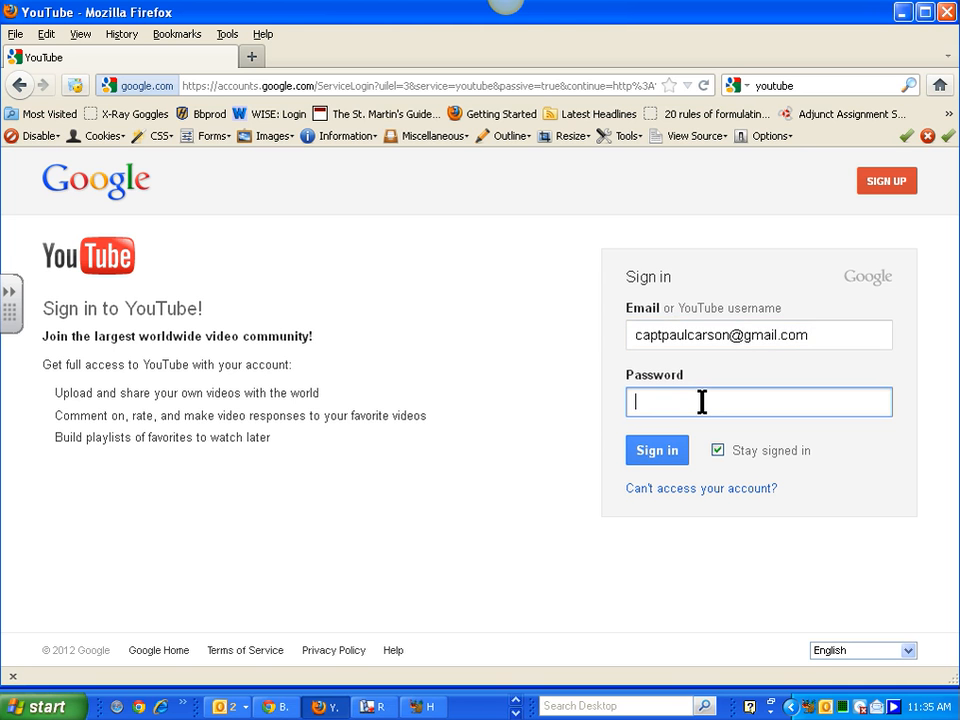
pyautogui.write('••••••')
pyautogui.click(667, 455)
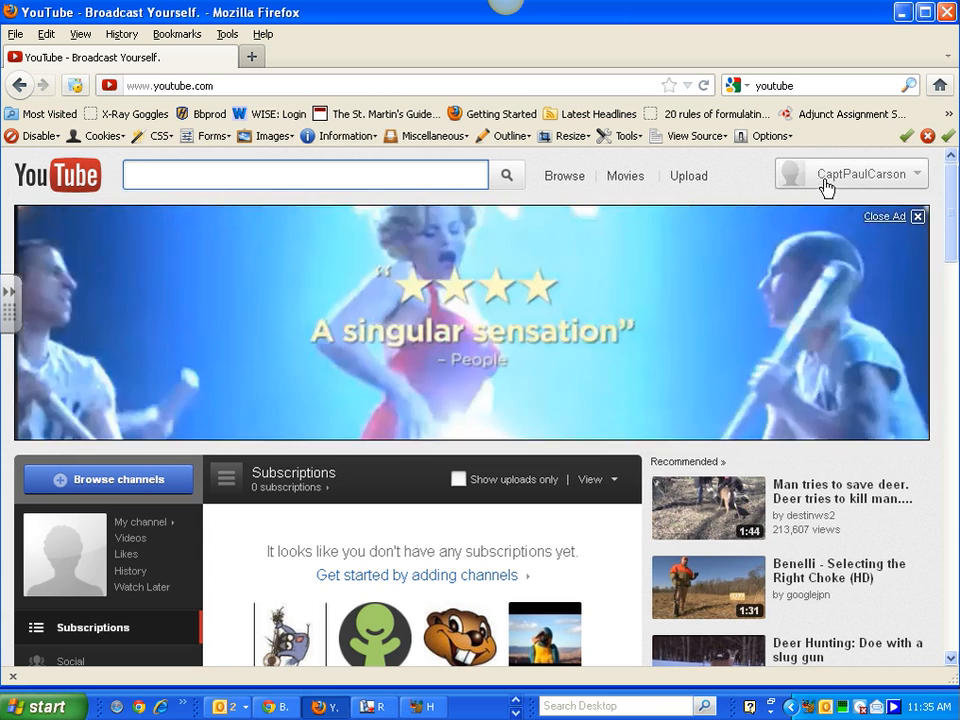
# - Go through the account menu's Video Manager to YouTube's Upload page
pyautogui.click(916, 177)
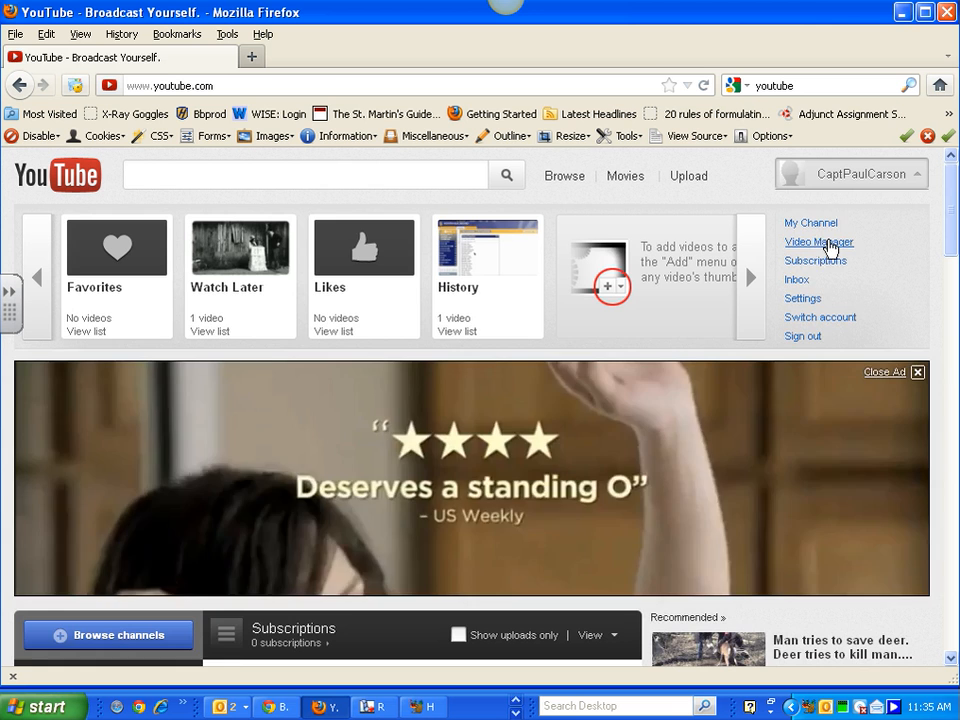
pyautogui.click(818, 244)
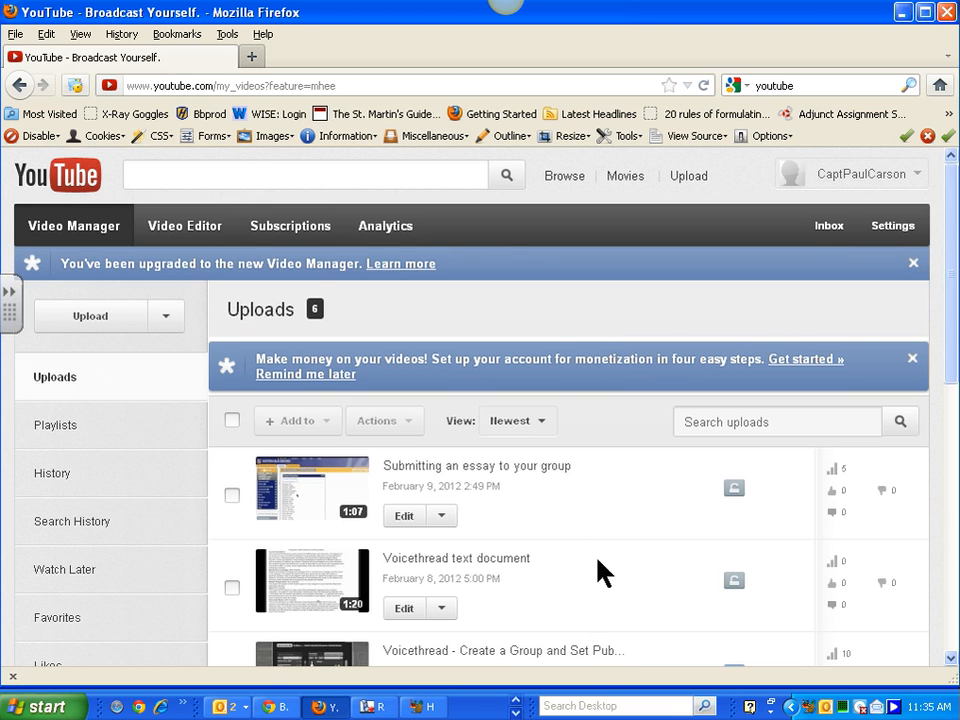
pyautogui.click(107, 321)
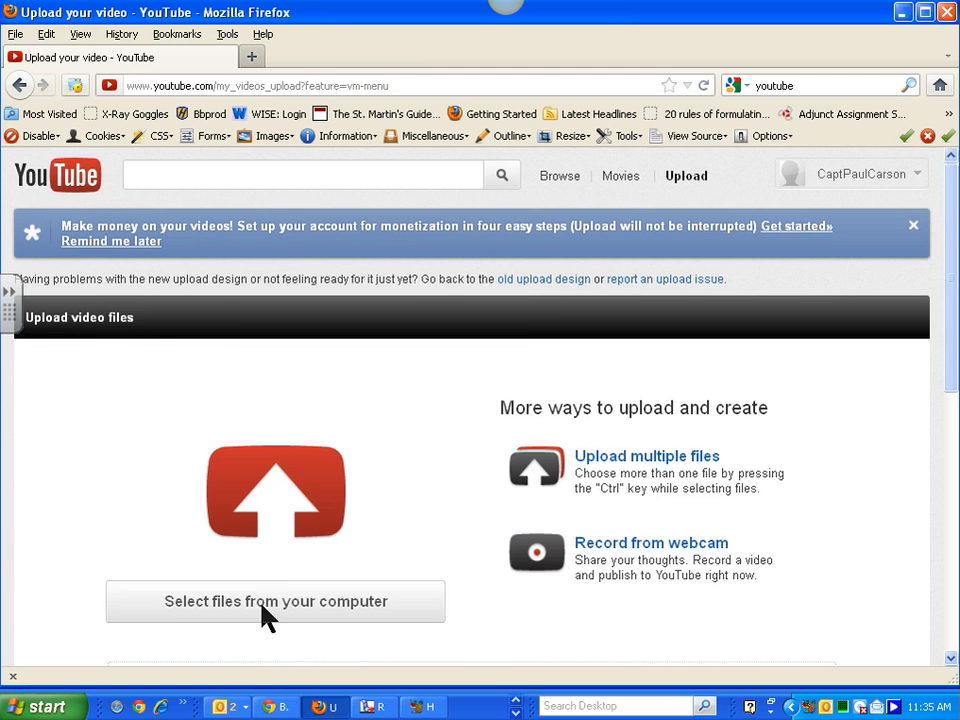
# - Open the file picker and browse the Desktop's dl folder looking for the video
pyautogui.click(278, 602)
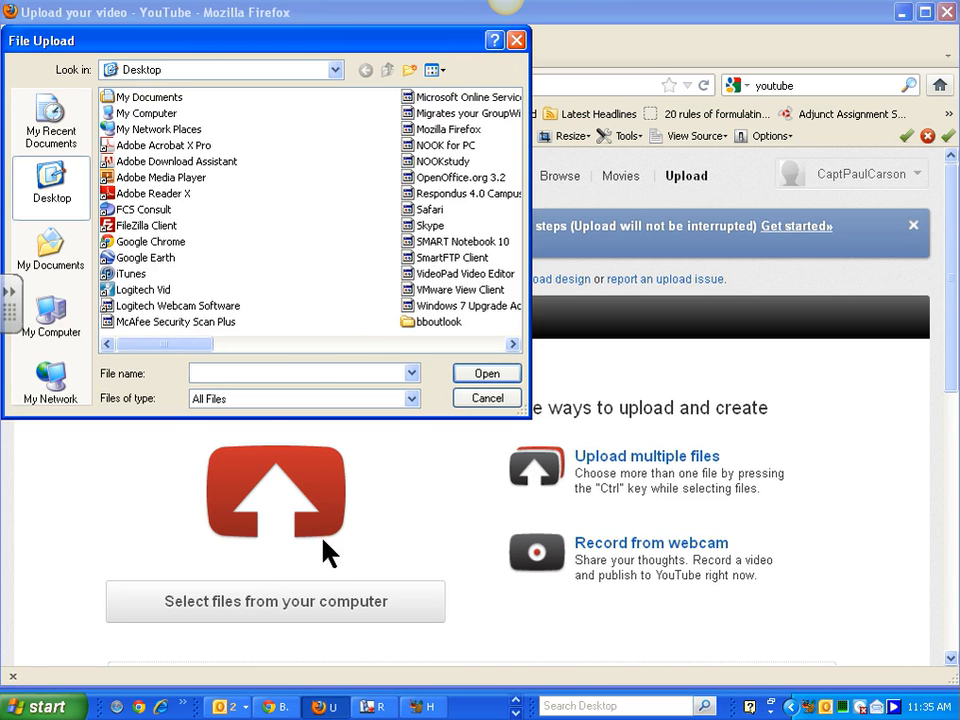
pyautogui.click(514, 345)
pyautogui.click(514, 345)
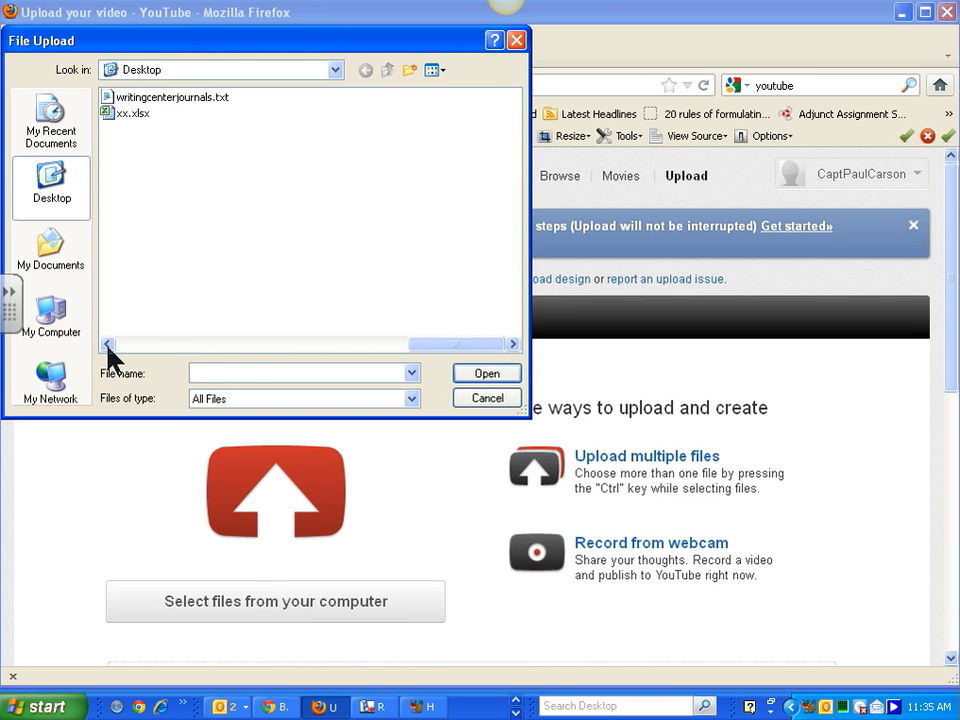
pyautogui.moveTo(454, 347); pyautogui.dragTo(396, 349)
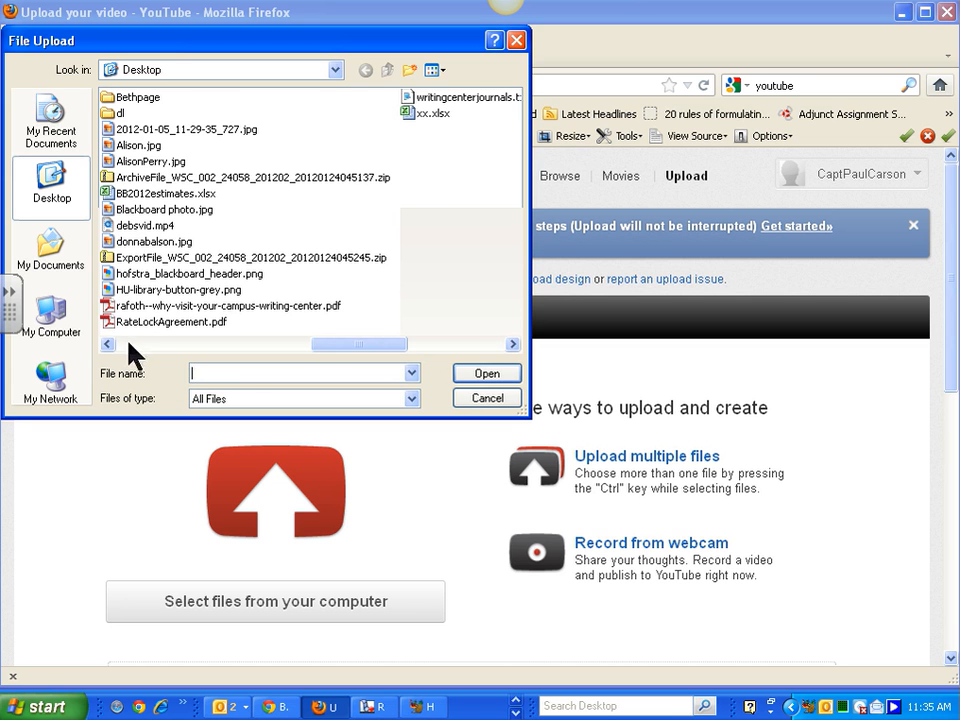
pyautogui.click(112, 114)
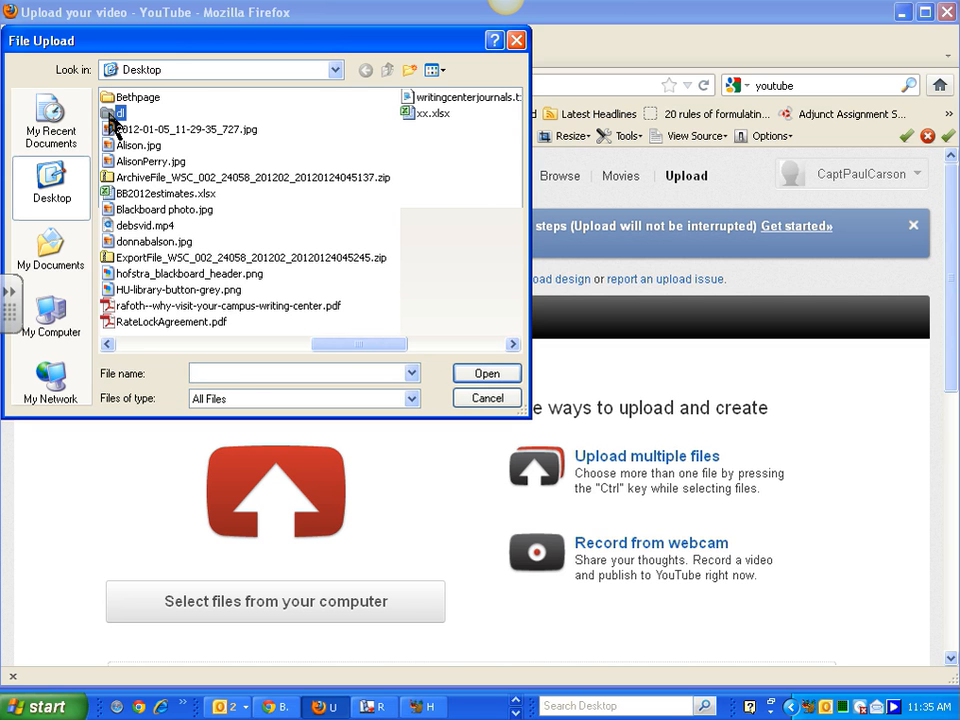
pyautogui.click(108, 344)
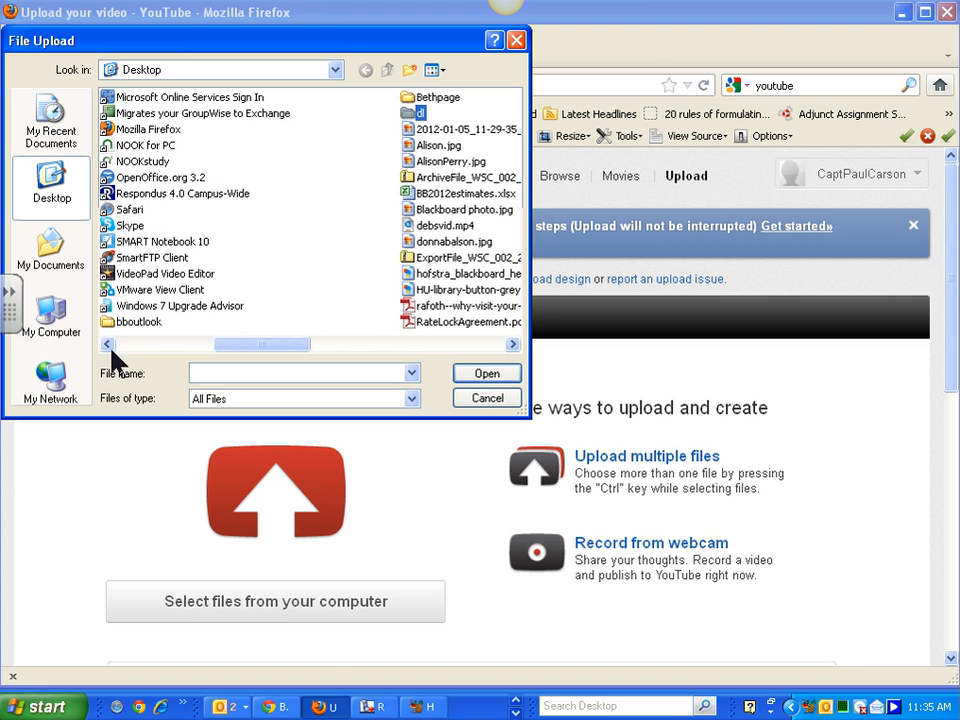
pyautogui.doubleClick(418, 113)
pyautogui.click(387, 71)
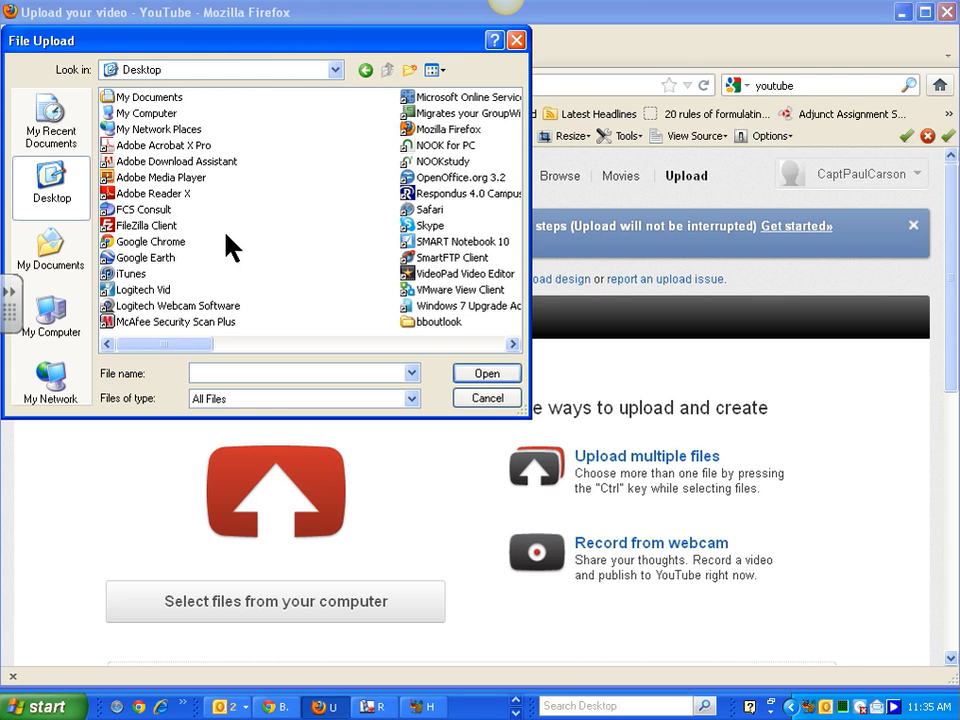
# - Upload Embeddingavoicethreadconversation-1.m4v from My Documents > BlackboardVideos > Housekeeping
pyautogui.click(50, 253)
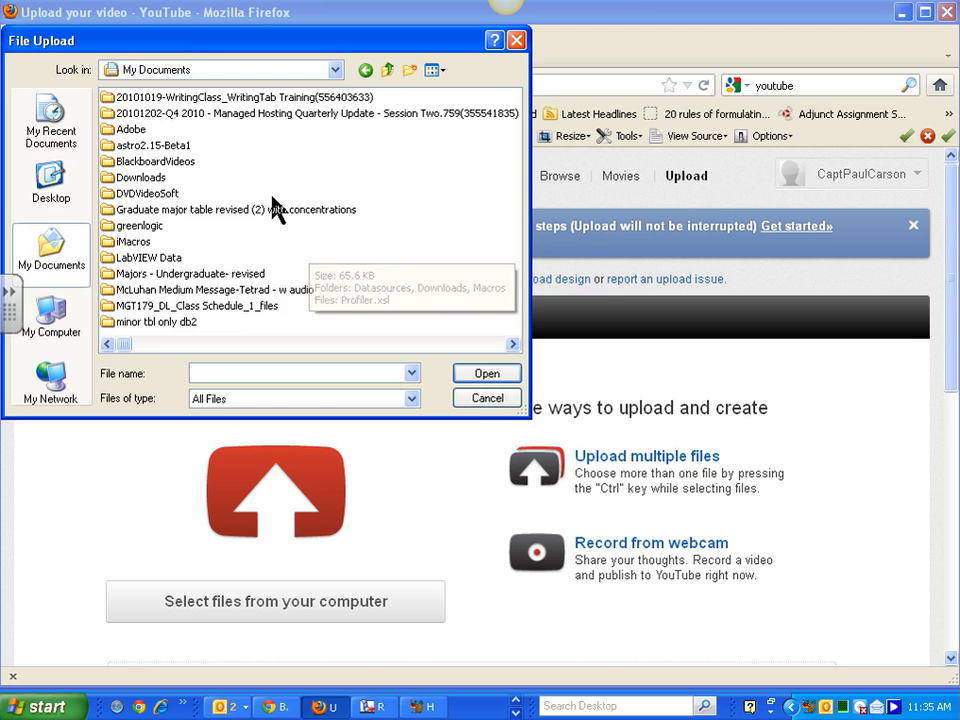
pyautogui.click(140, 161)
pyautogui.doubleClick(106, 164)
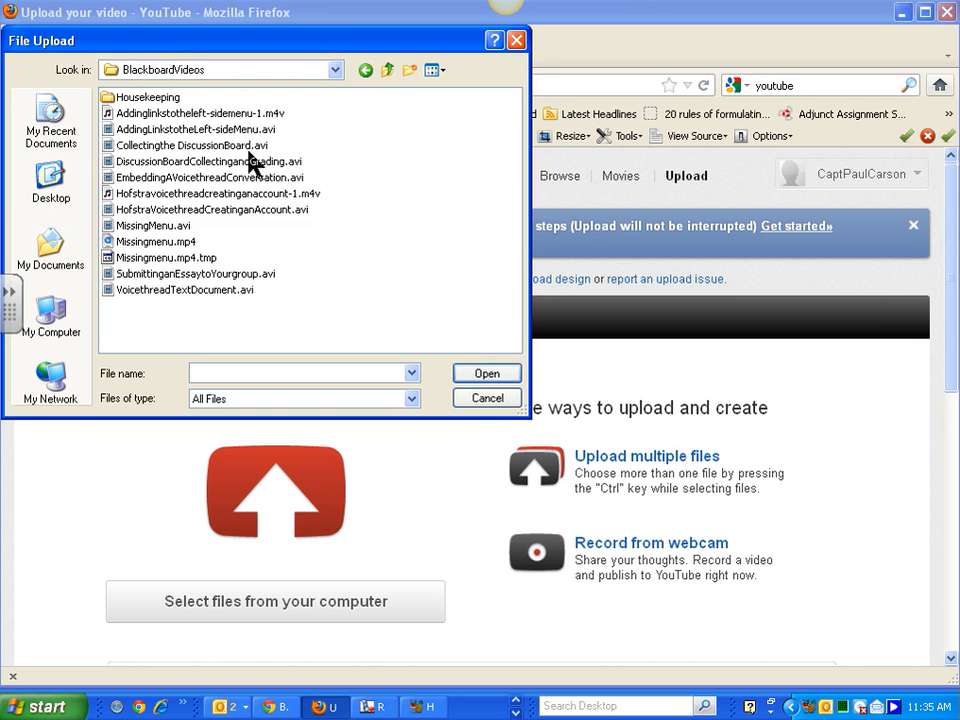
pyautogui.doubleClick(106, 98)
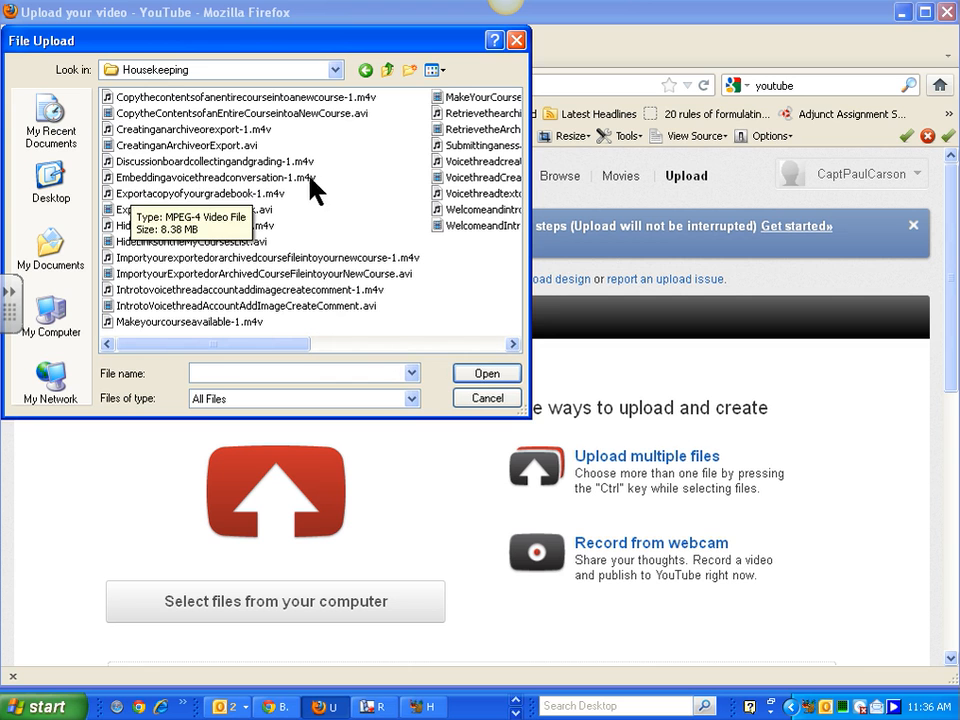
pyautogui.click(185, 180)
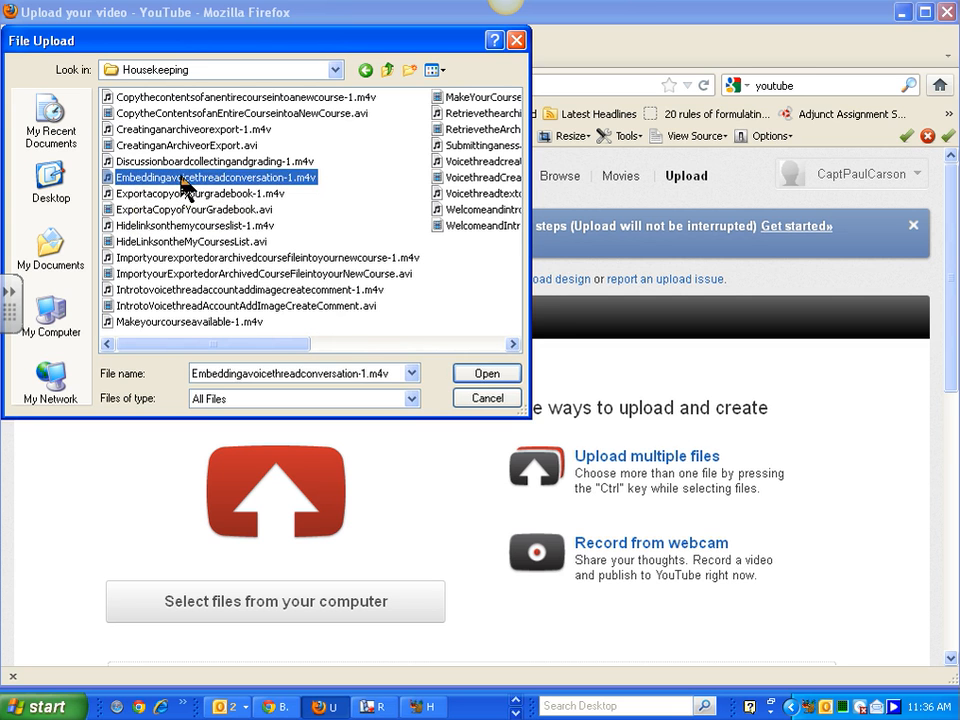
pyautogui.click(500, 374)
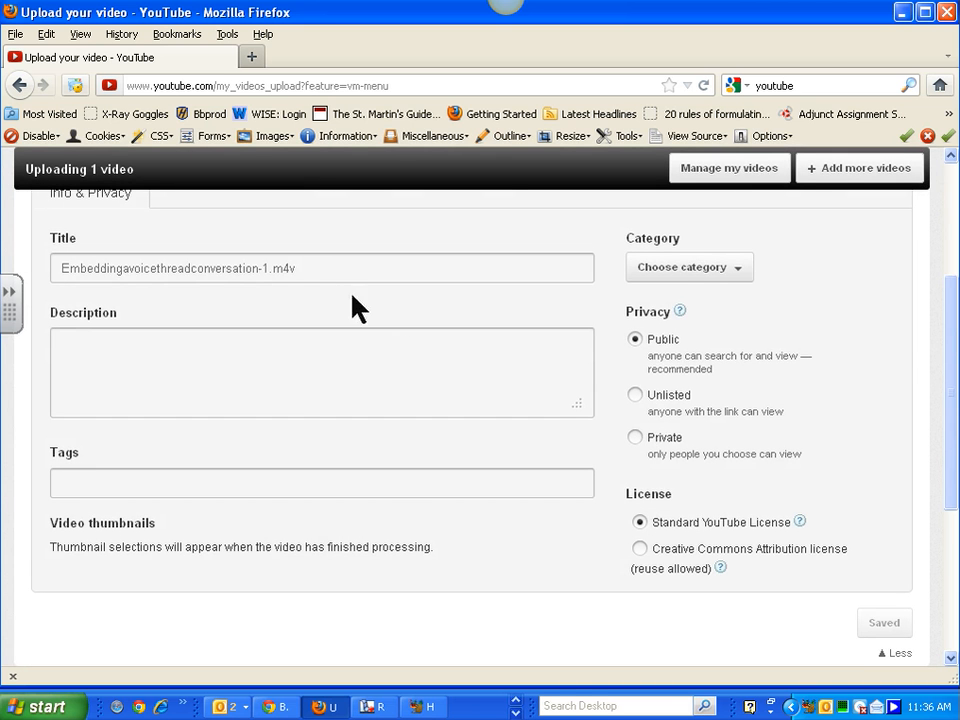
# - Retitle the video 'Embedding a Voicethread Conversation in a Blackboard site'
pyautogui.click(328, 268)
pyautogui.press('BackSpace')
pyautogui.press('BackSpace')
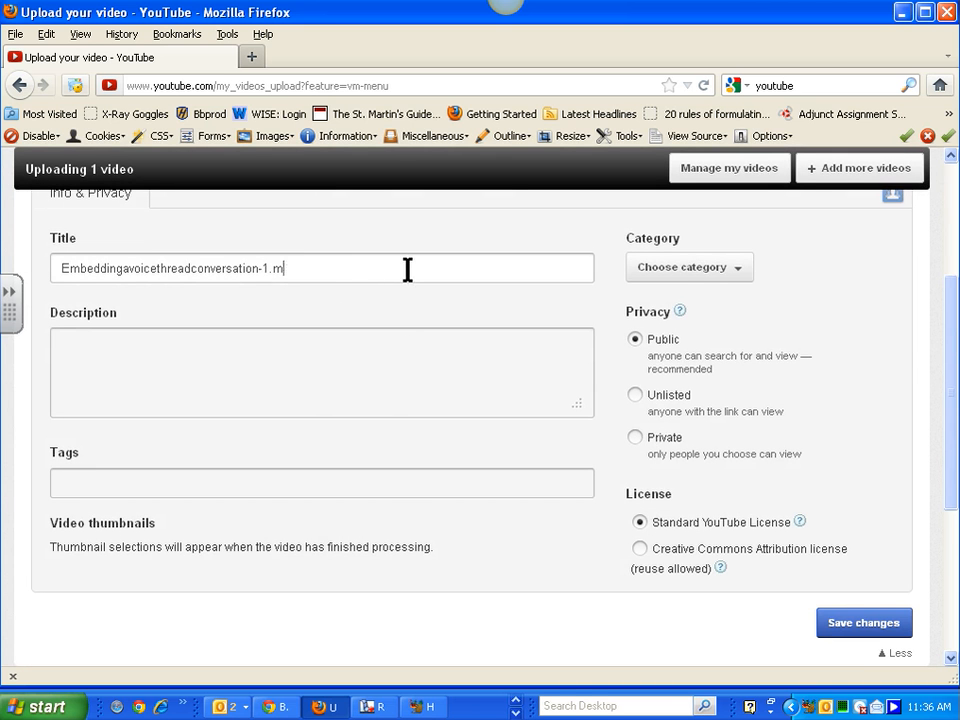
pyautogui.press('BackSpace')
pyautogui.click(197, 268)
pyautogui.click(131, 268)
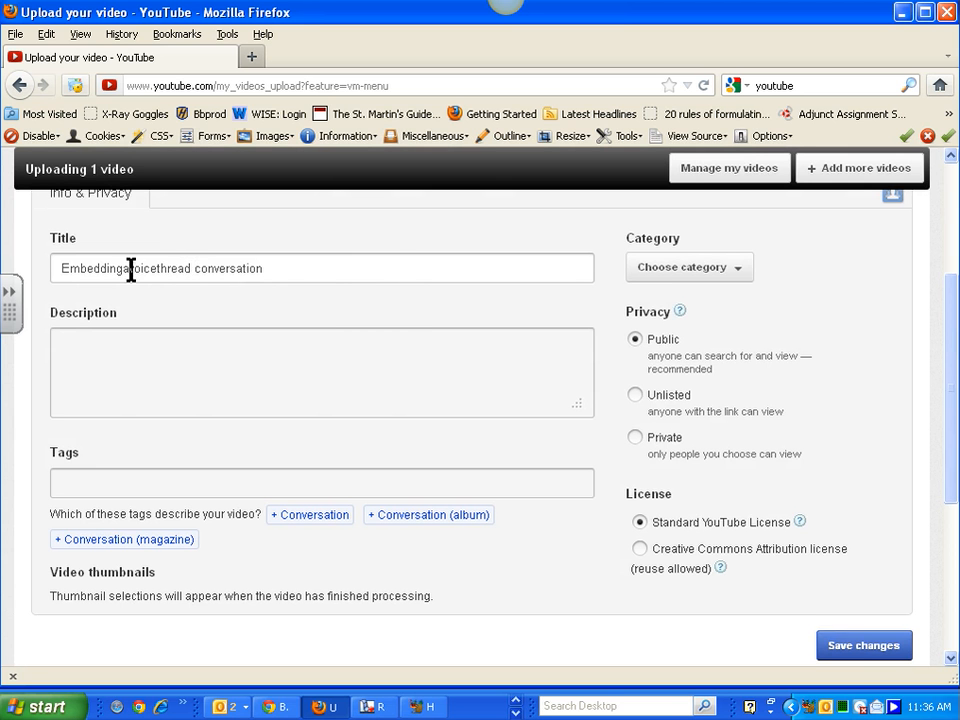
pyautogui.click(124, 268)
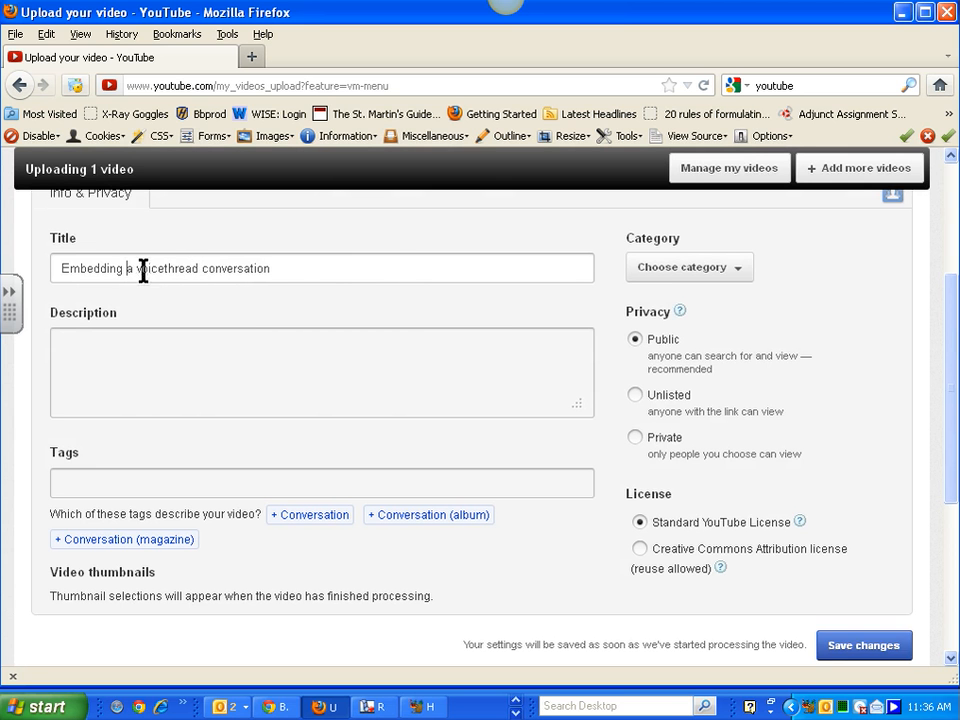
pyautogui.click(143, 268)
pyautogui.press('BackSpace')
pyautogui.write('V')
pyautogui.click(210, 268)
pyautogui.press('BackSpace')
pyautogui.write('C')
pyautogui.click(298, 268)
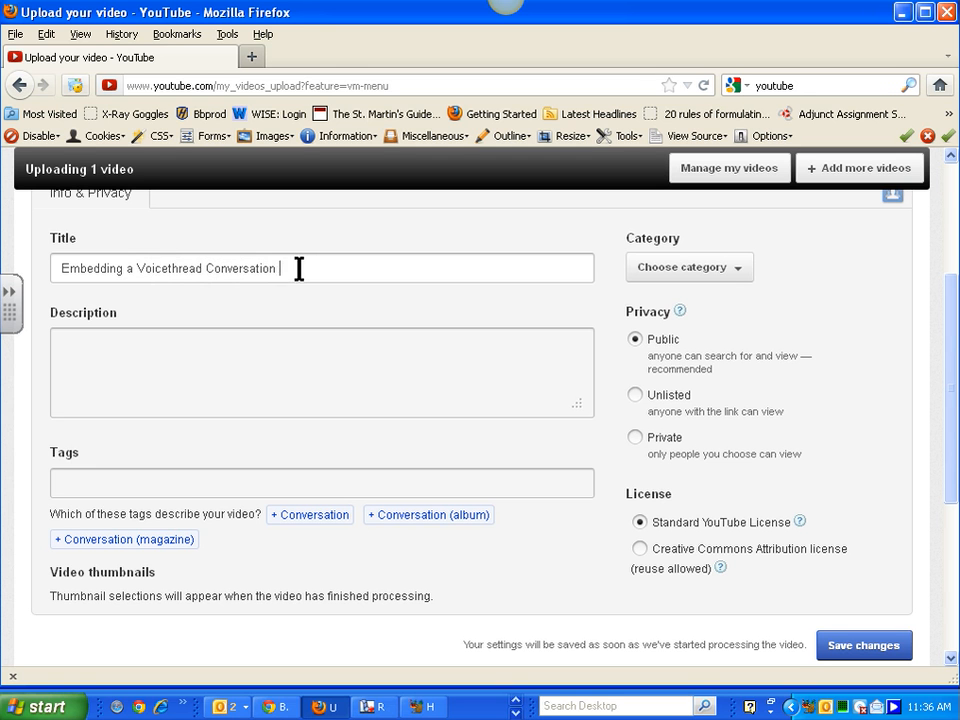
pyautogui.write('in a')
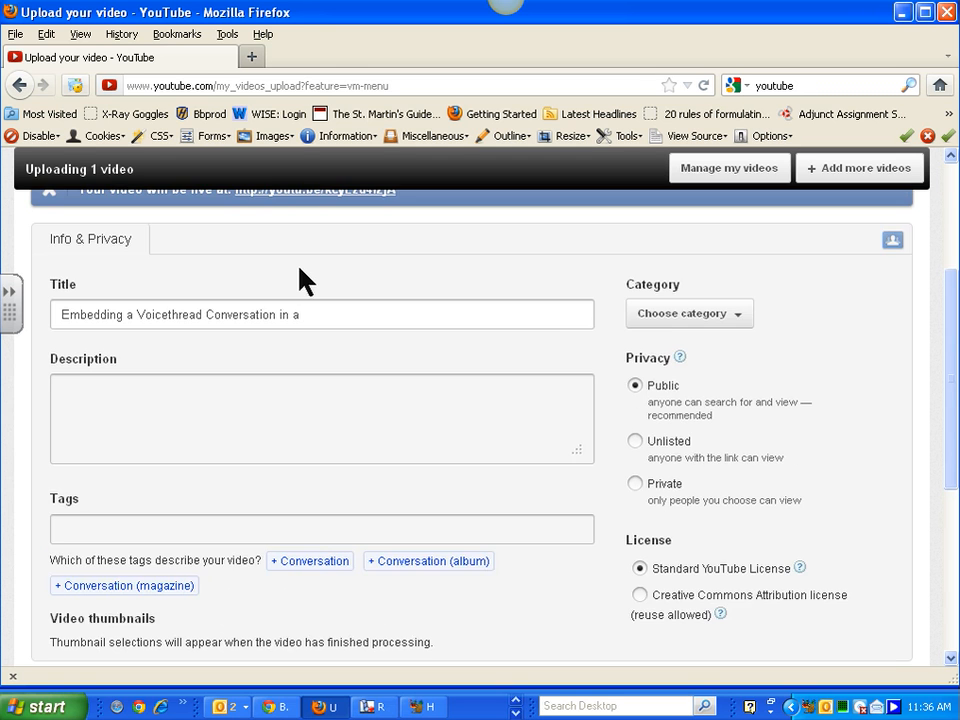
pyautogui.write(' Blackboard si')
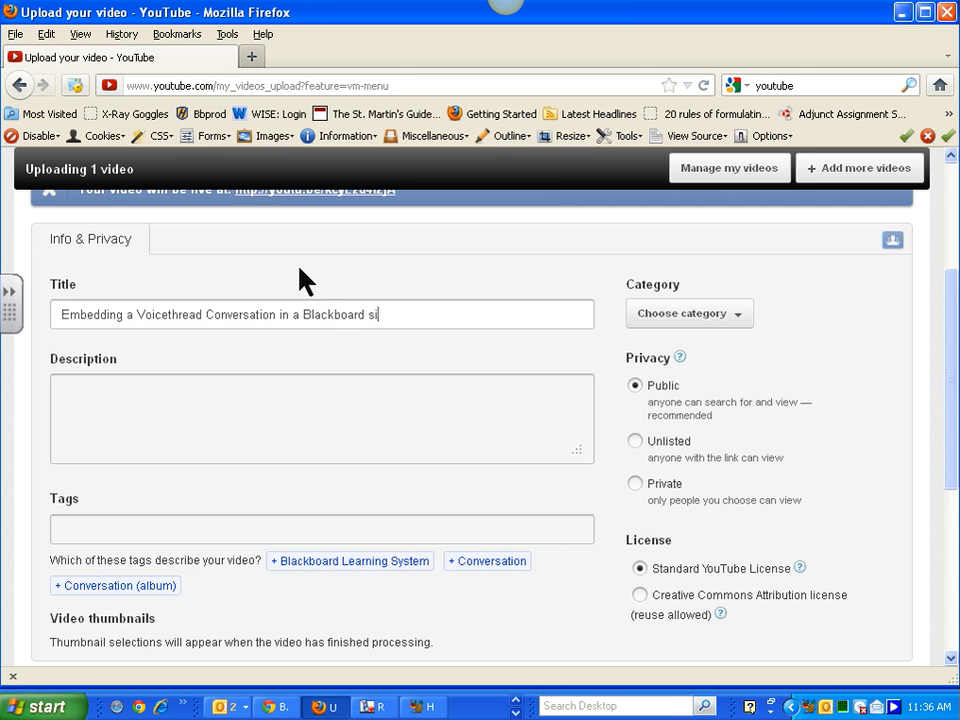
pyautogui.write('te')
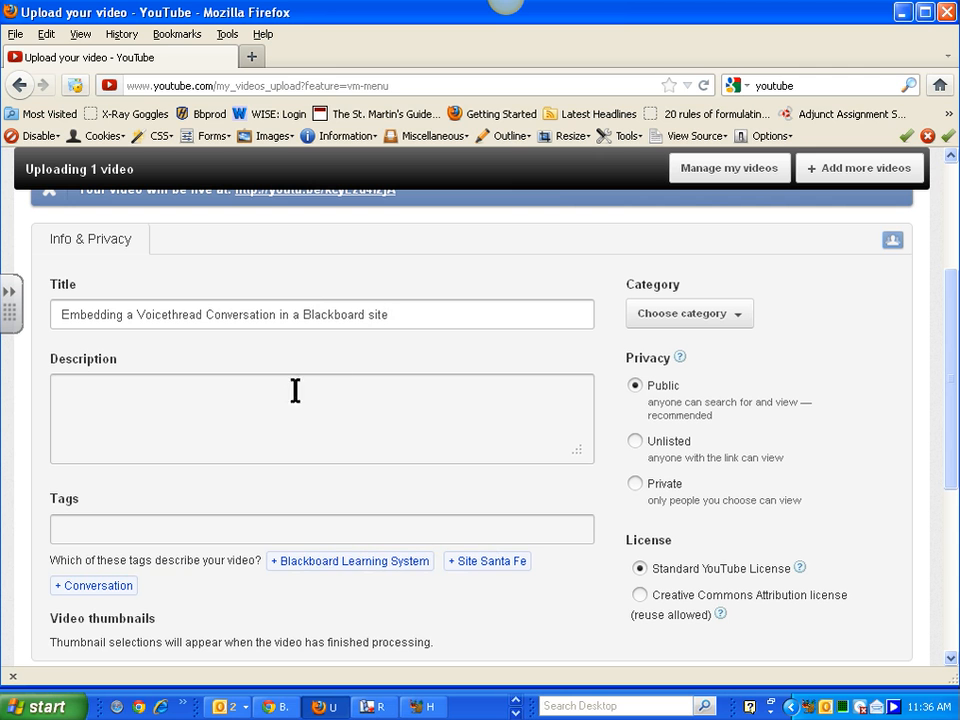
# - Trim the suggested tag to just Blackboard, then add Voicethread and tutorial as tags
pyautogui.click(283, 567)
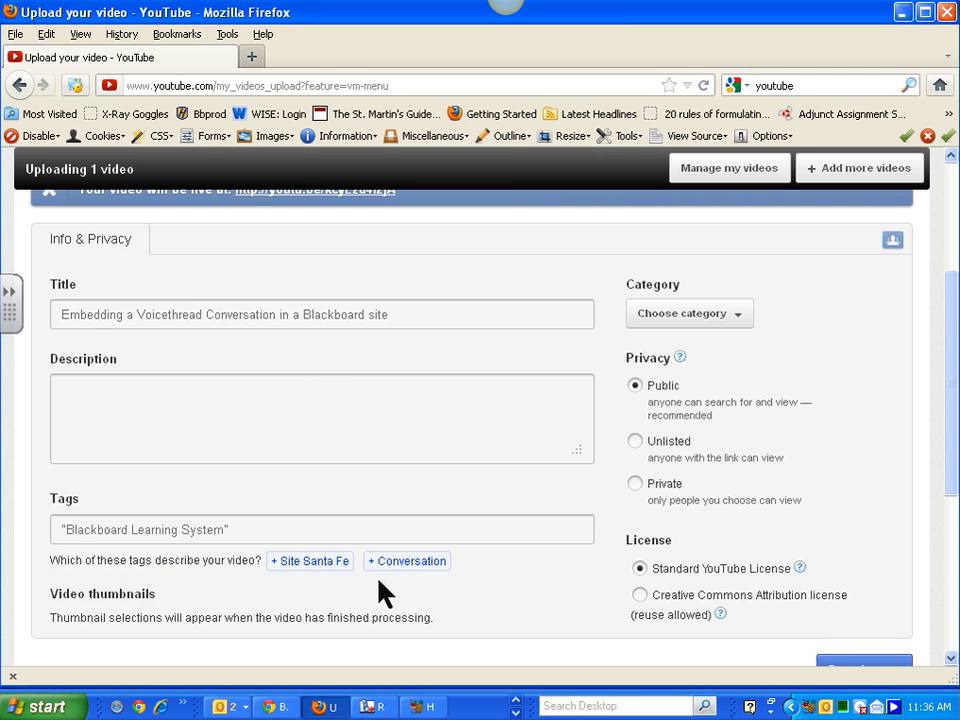
pyautogui.click(66, 529)
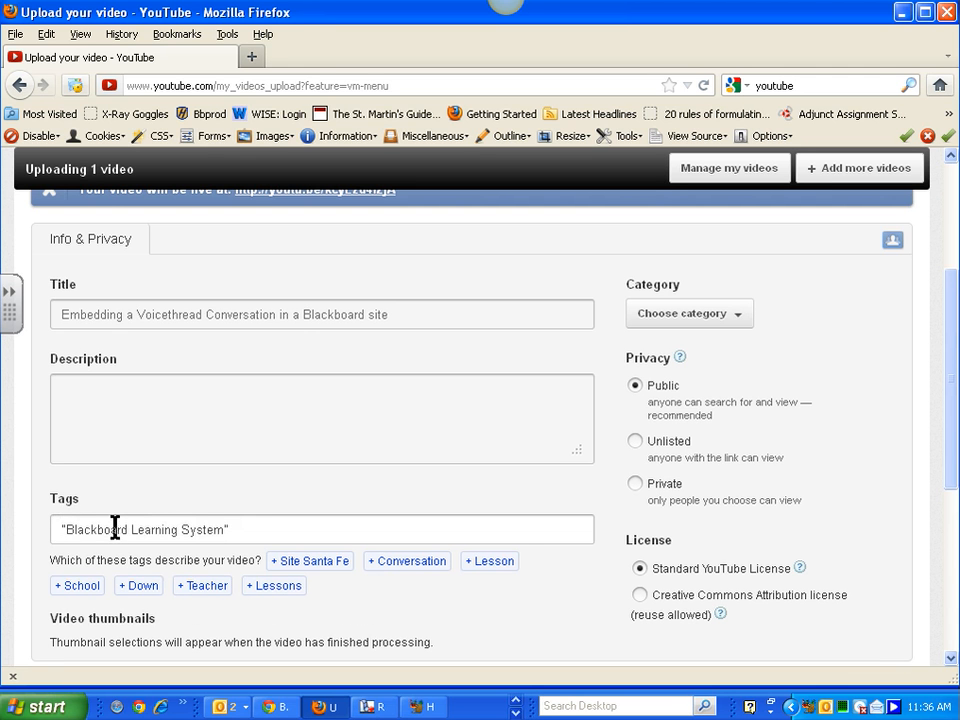
pyautogui.press('BackSpace')
pyautogui.moveTo(125, 529); pyautogui.dragTo(291, 529)
pyautogui.press('BackSpace')
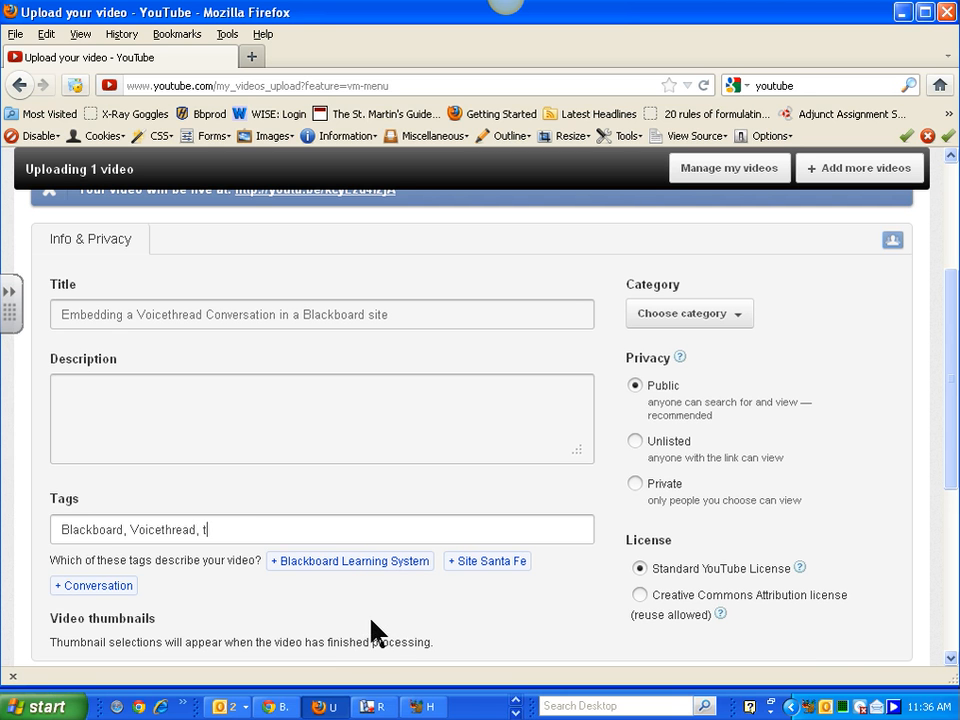
pyautogui.write('ial')
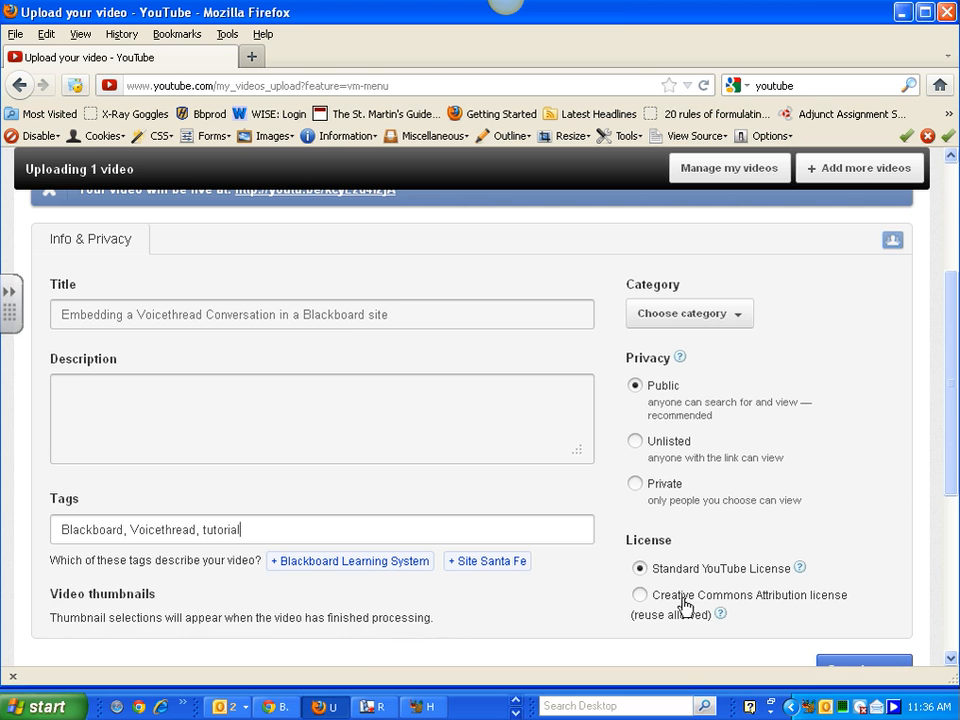
pyautogui.moveTo(950, 400); pyautogui.dragTo(950, 326)
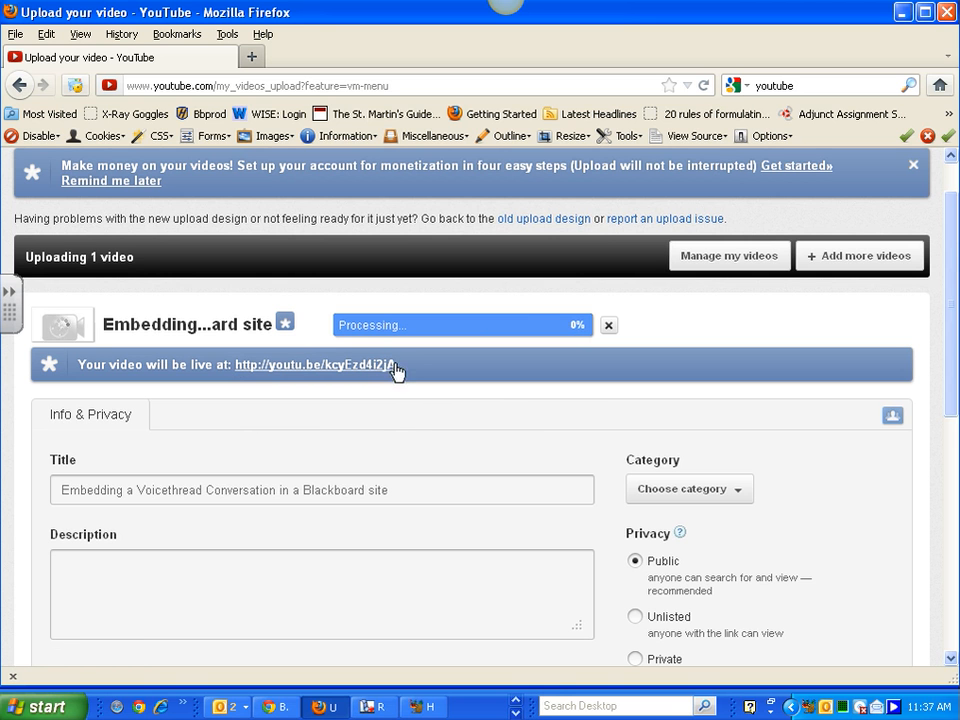
pyautogui.moveTo(395, 368); pyautogui.dragTo(240, 370)
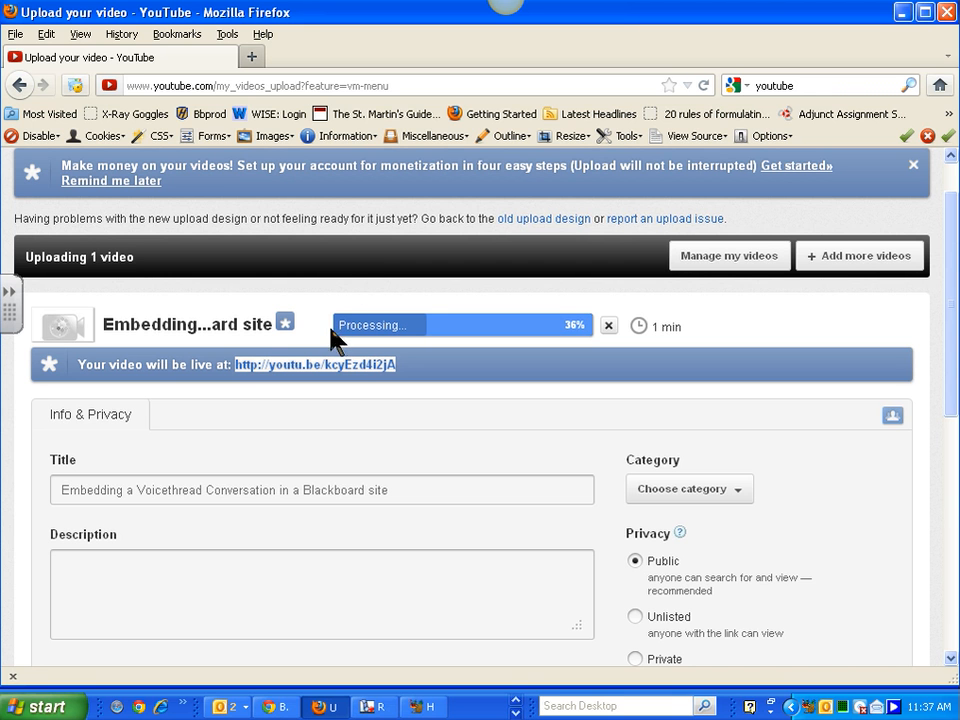
pyautogui.scroll(-3, 921, 311)
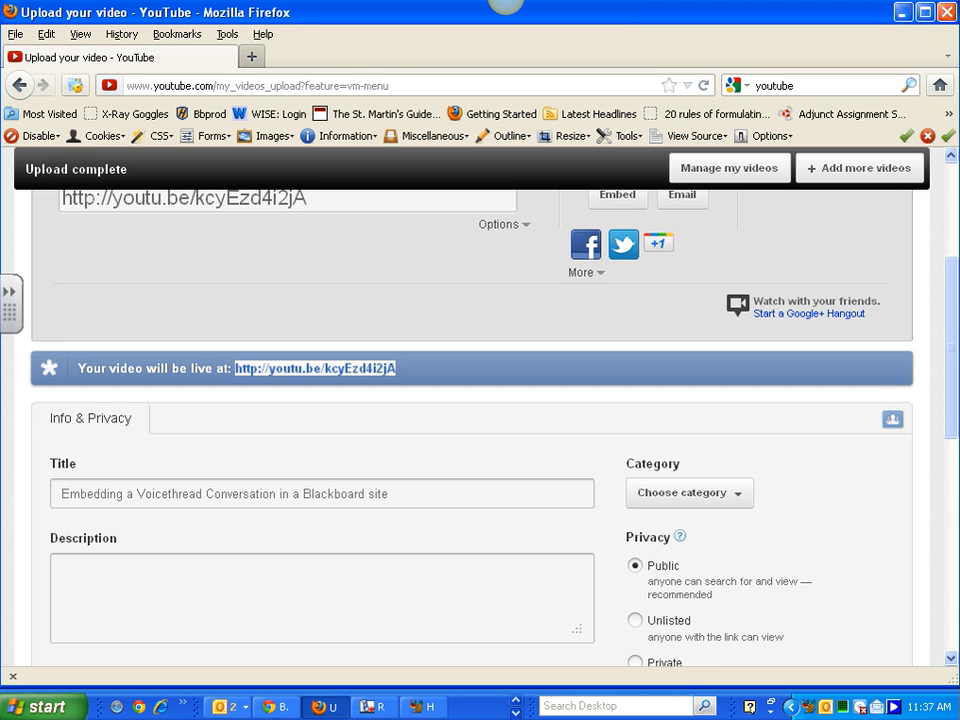
pyautogui.moveTo(949, 343); pyautogui.dragTo(950, 290)
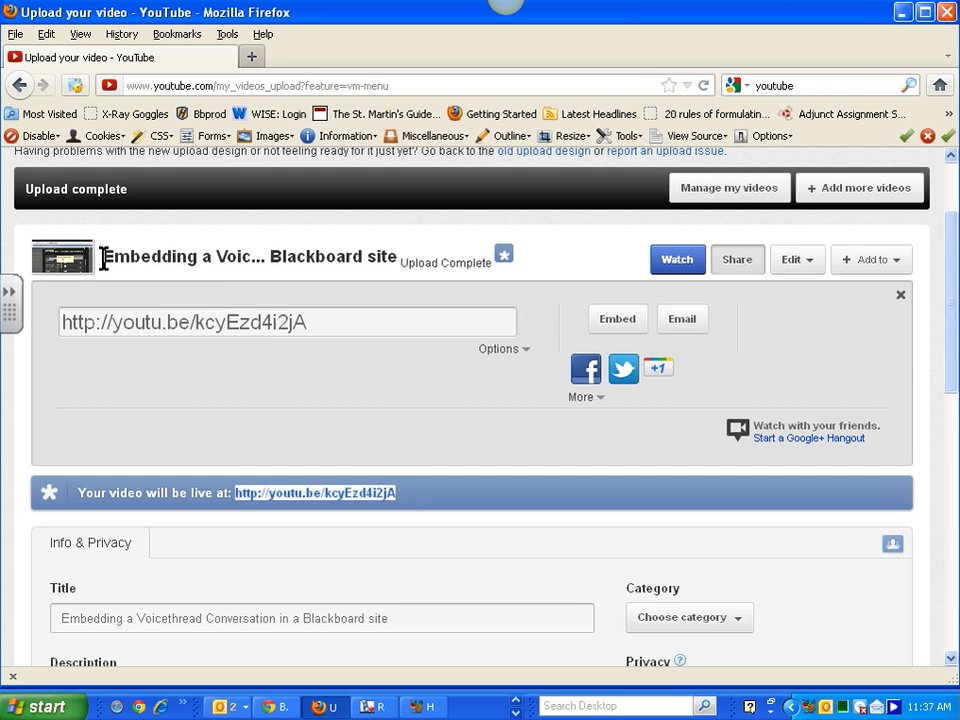
pyautogui.moveTo(101, 258); pyautogui.dragTo(263, 255)
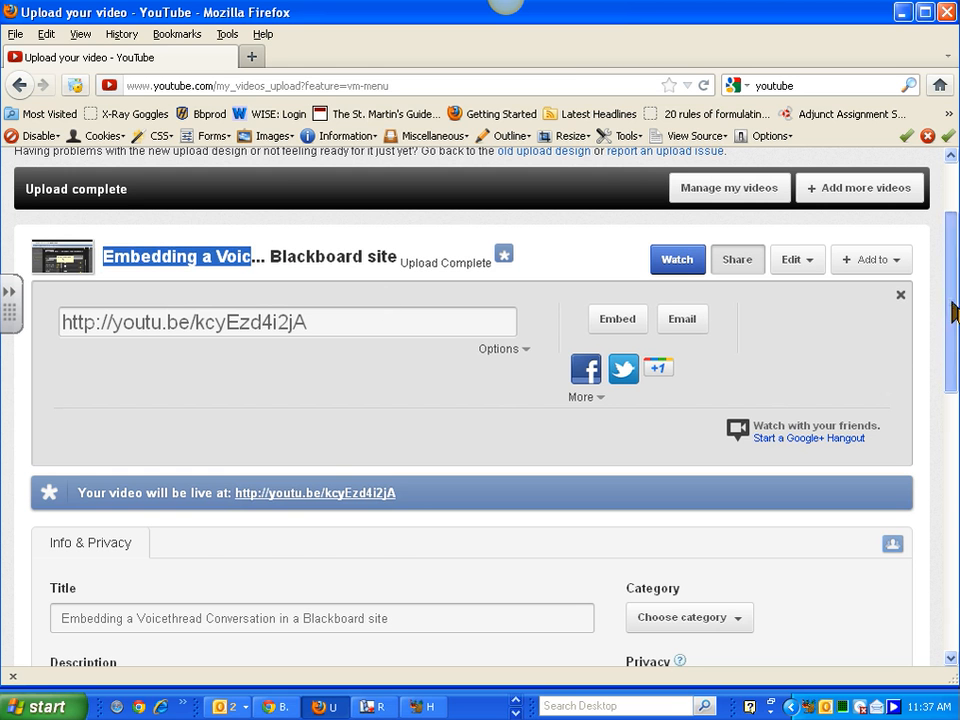
pyautogui.moveTo(945, 321); pyautogui.dragTo(953, 405)
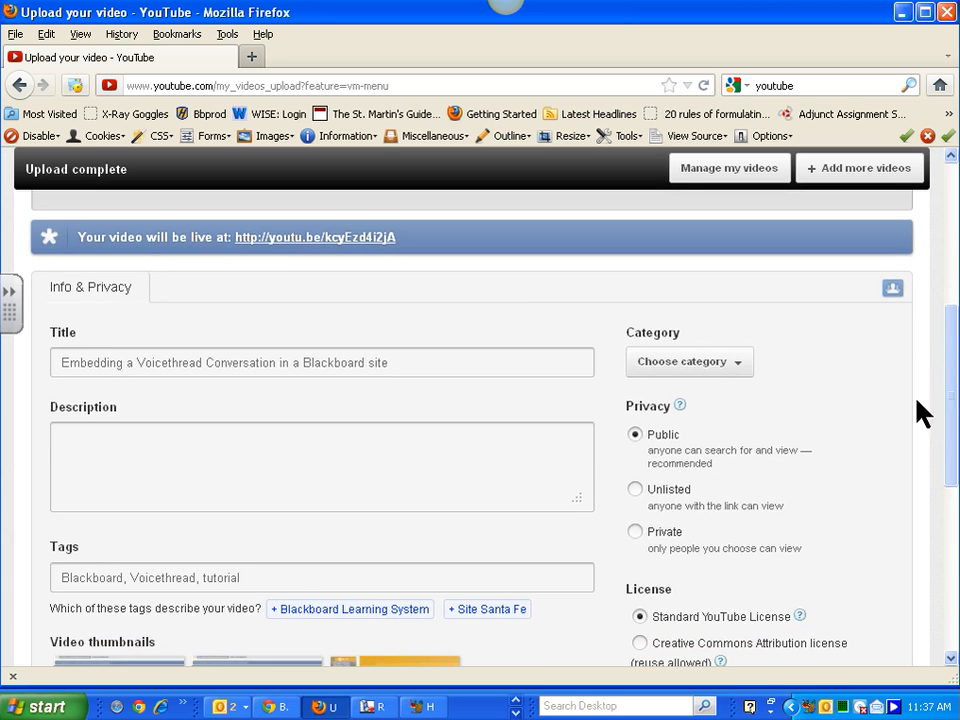
pyautogui.scroll(-2, 950, 400)
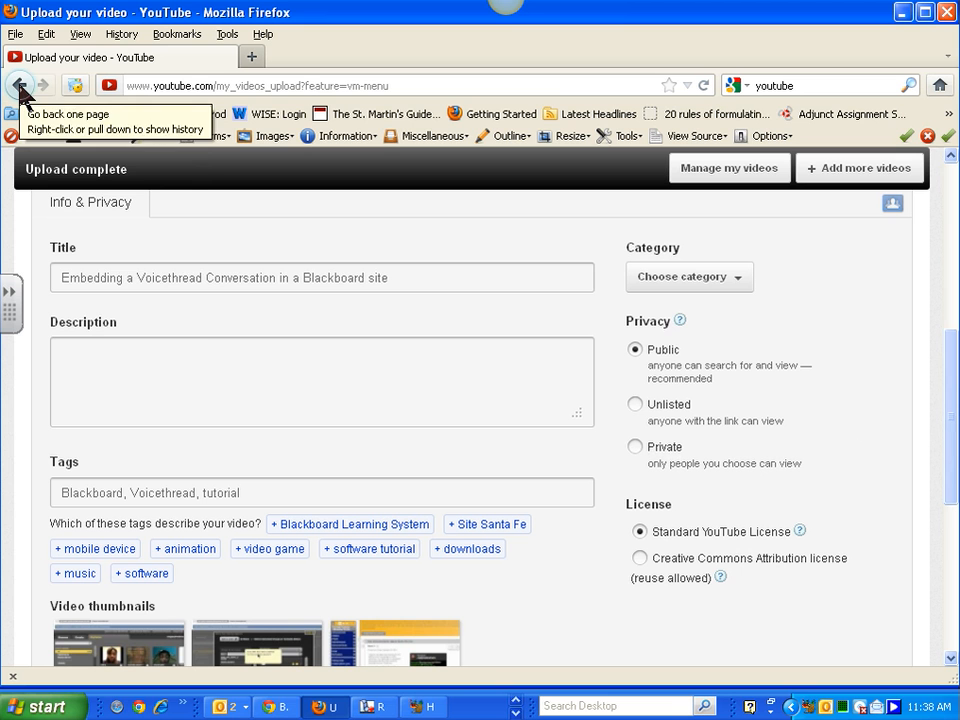
# - Go back through the browser history to the Blackboard Learn Add Enrollments page
pyautogui.moveTo(20, 90); pyautogui.dragTo(80, 265)
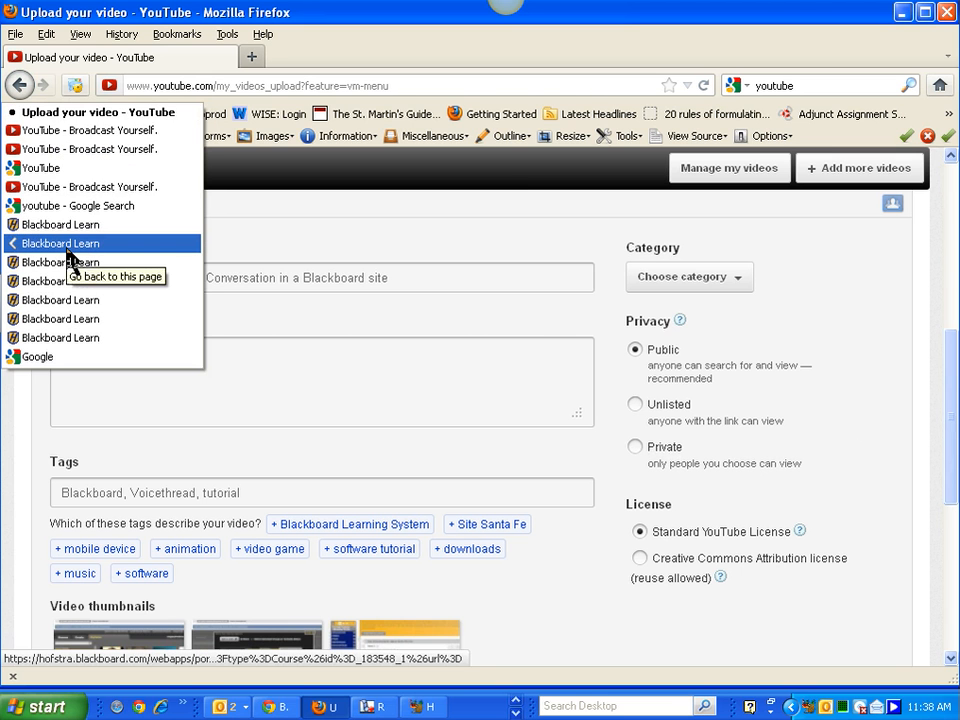
pyautogui.click(65, 264)
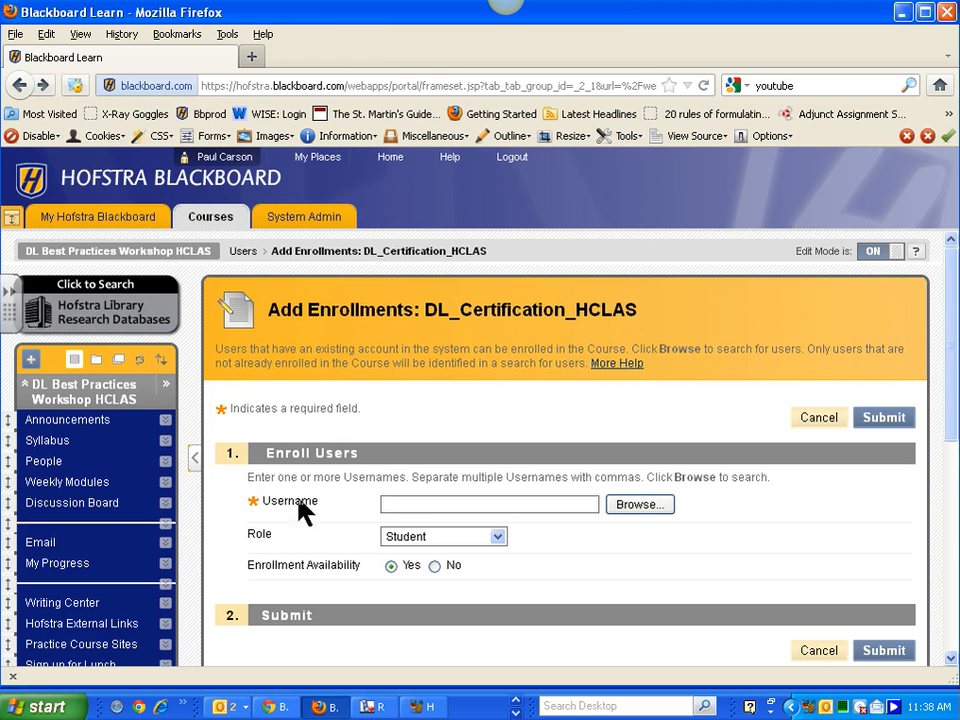
# - Scroll the Blackboard Learn page back up to the course menu
pyautogui.moveTo(951, 300); pyautogui.dragTo(957, 405)
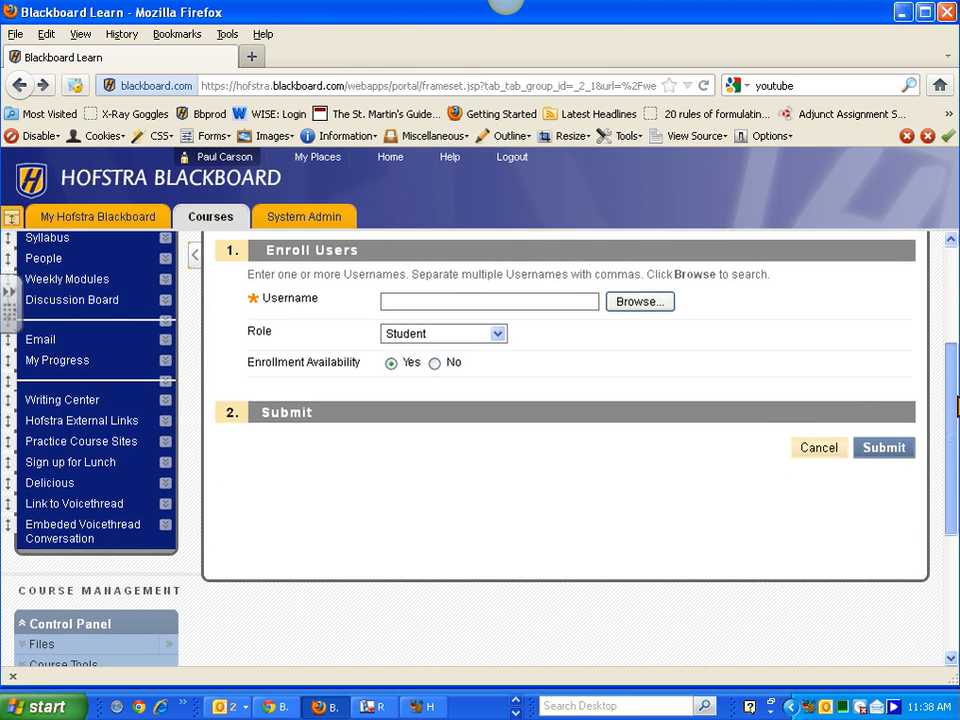
pyautogui.moveTo(956, 405); pyautogui.dragTo(956, 401)
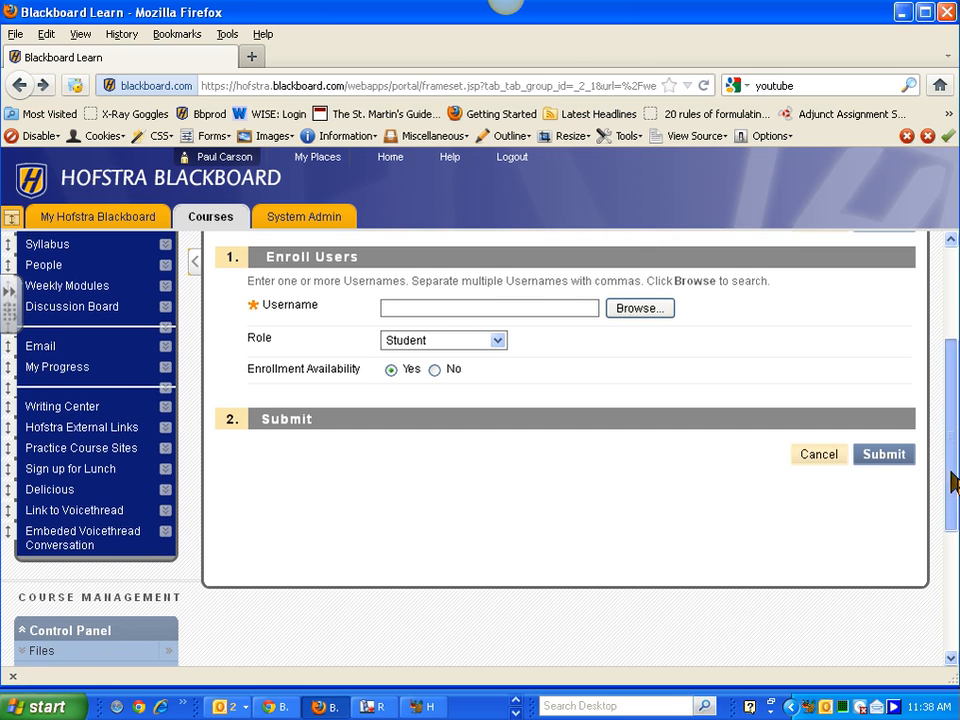
pyautogui.moveTo(951, 476); pyautogui.dragTo(951, 429)
# - Create a content area named 'Video tutorials' and make it available to users
pyautogui.click(31, 297)
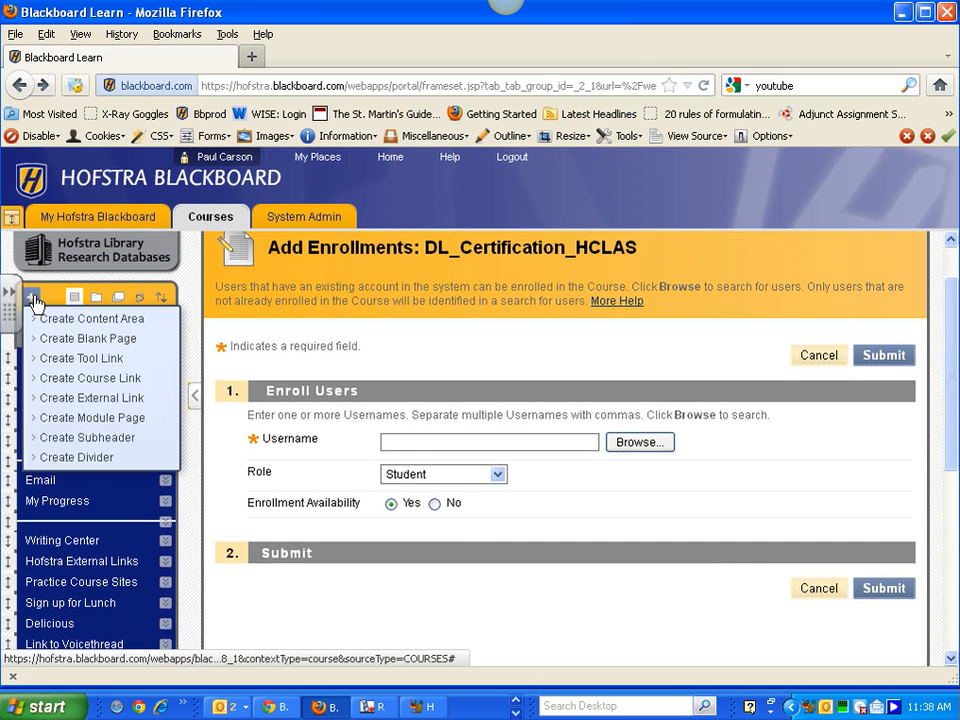
pyautogui.click(31, 297)
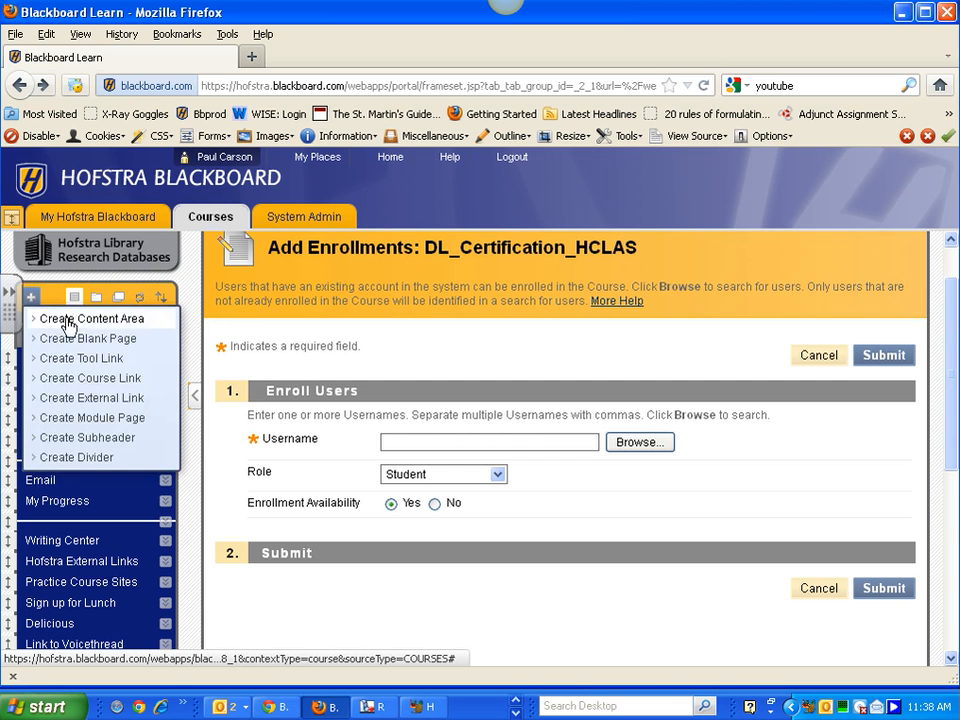
pyautogui.click(64, 318)
pyautogui.click(141, 364)
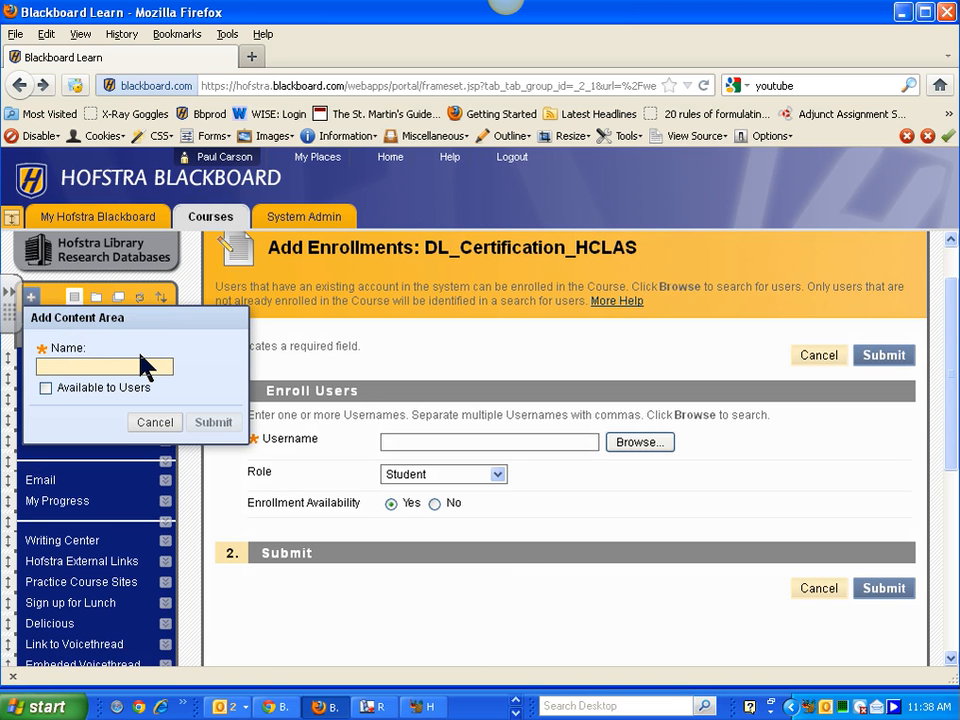
pyautogui.write('Video tutorials')
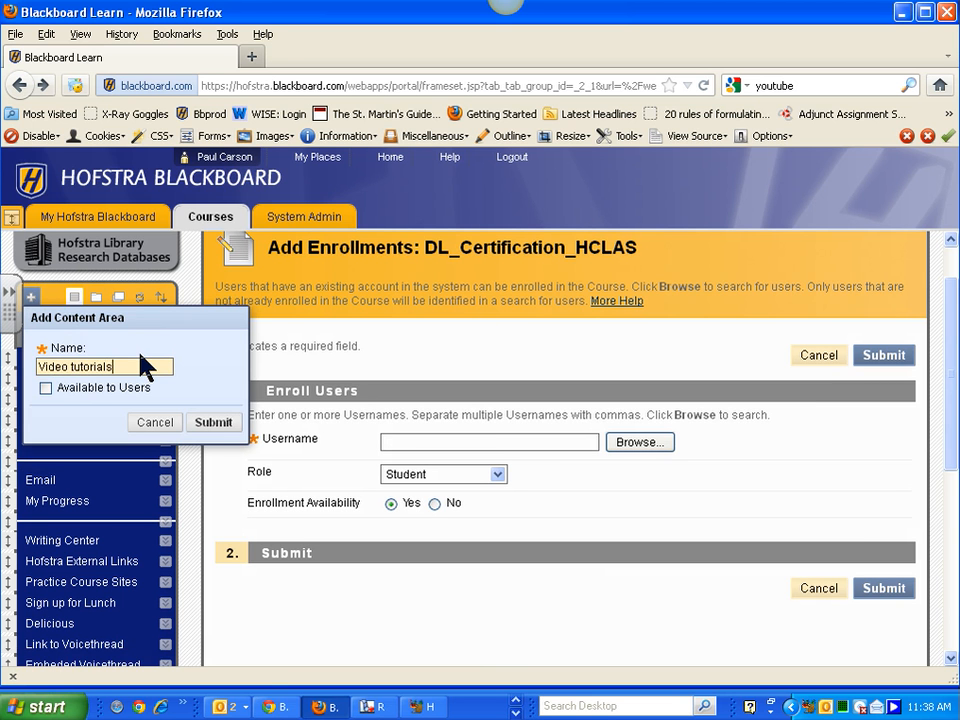
pyautogui.click(45, 388)
pyautogui.click(214, 424)
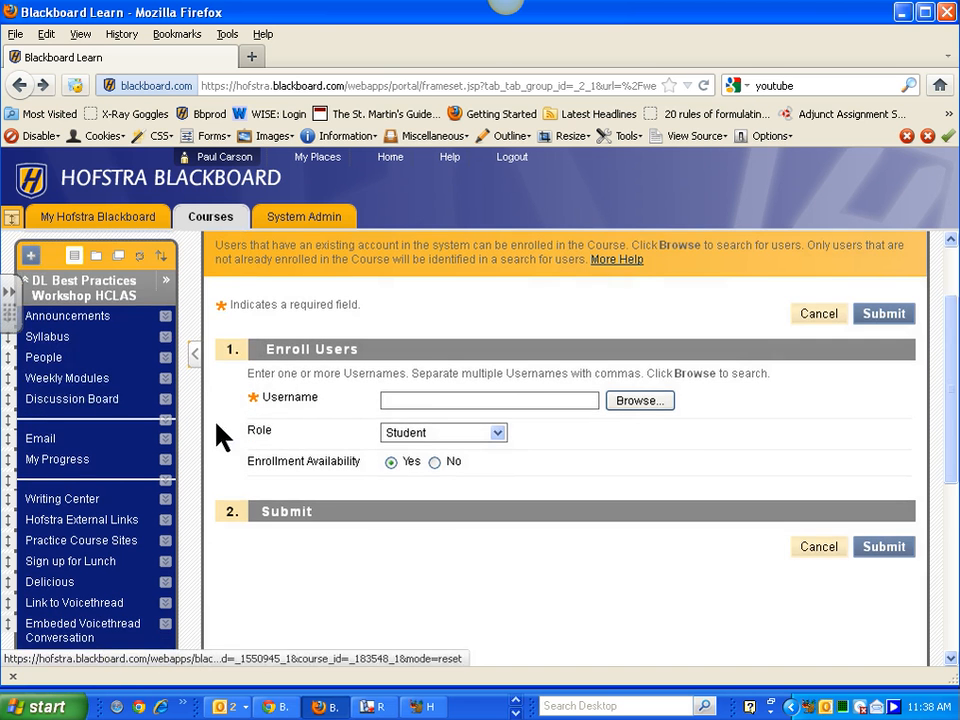
pyautogui.scroll(-3, 110, 515)
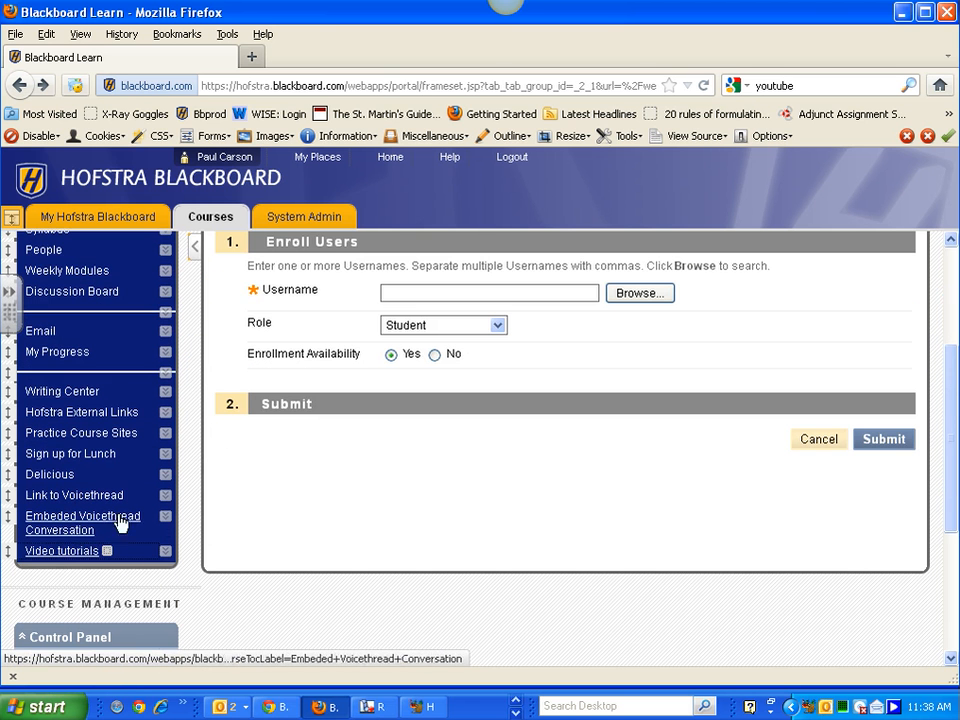
# - In Video tutorials, start building a new YouTube video mashup
pyautogui.click(60, 552)
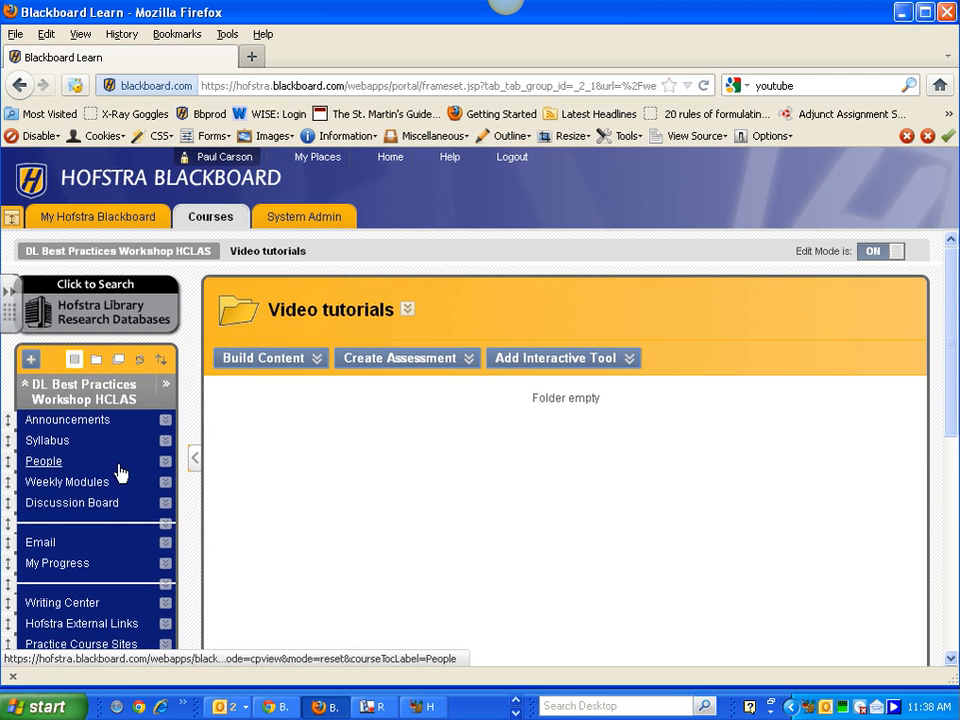
pyautogui.click(286, 357)
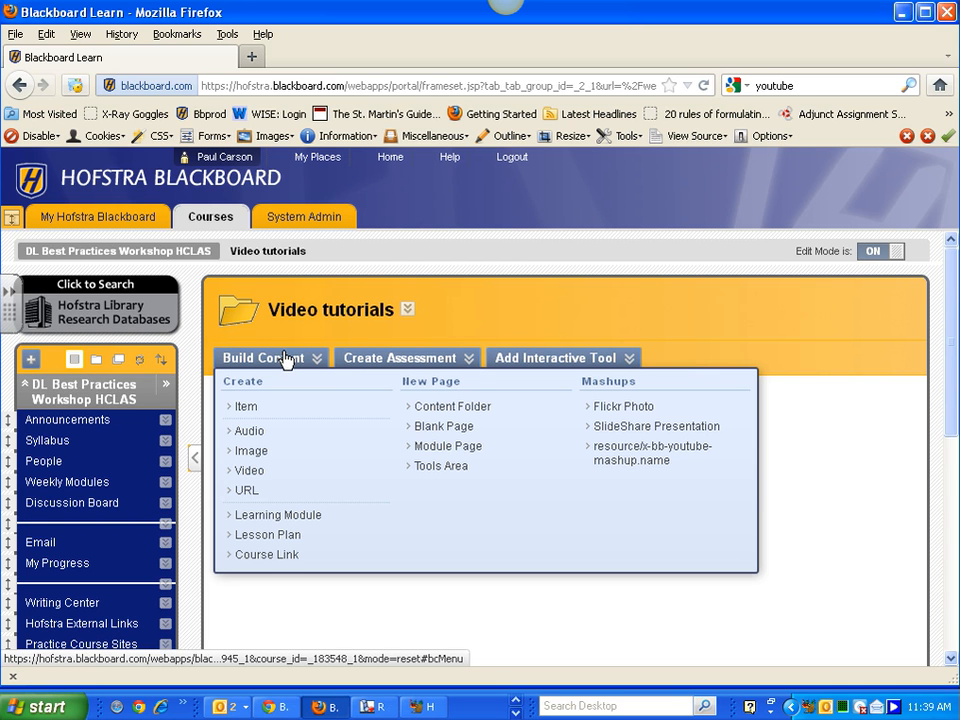
pyautogui.click(631, 458)
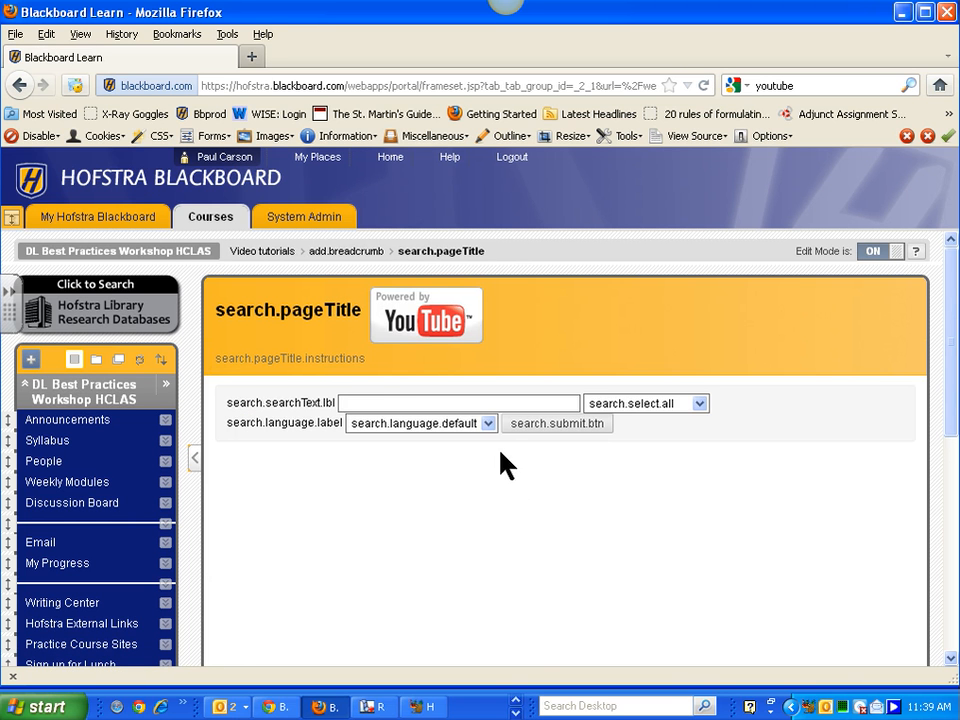
# - Search the mashup for 'Embedding a Voic' and scroll through the five results
pyautogui.click(407, 402)
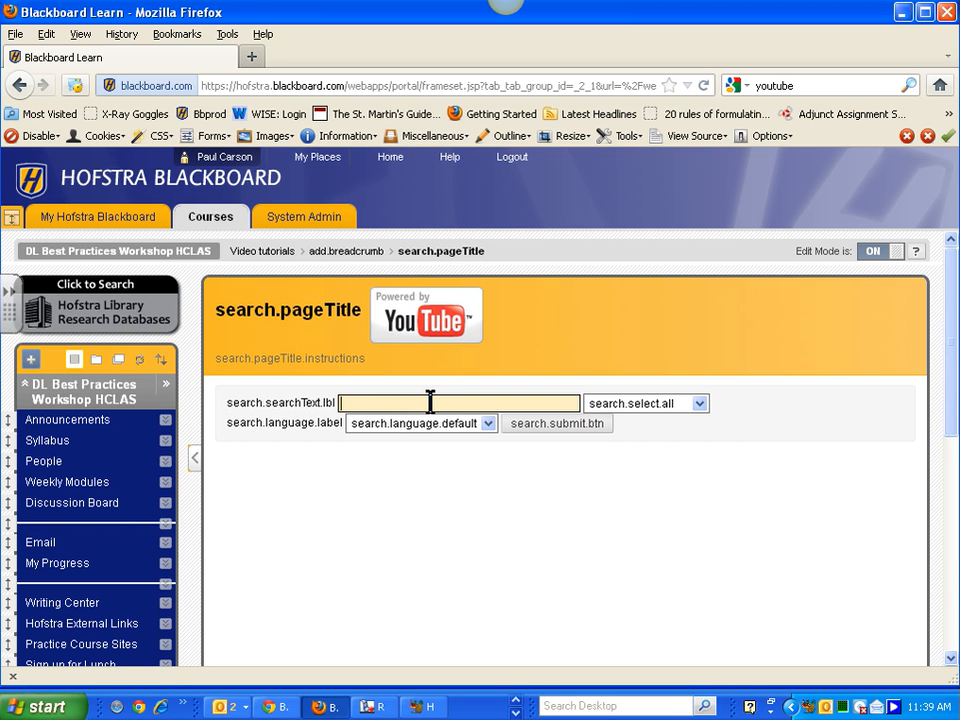
pyautogui.write('Embedding a Voic')
pyautogui.click(562, 427)
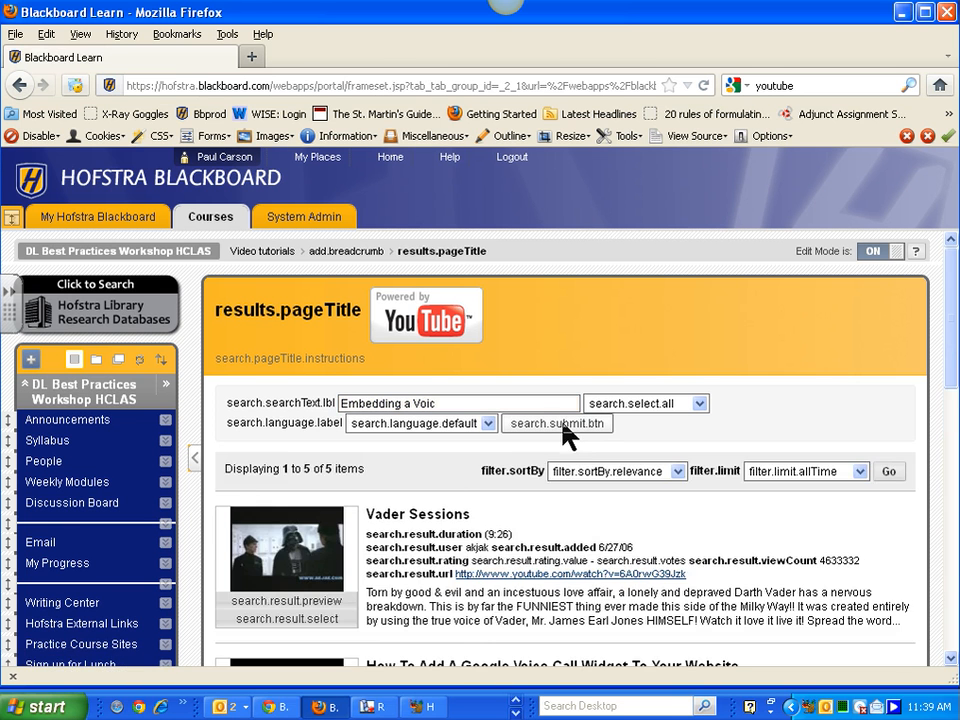
pyautogui.scroll(-4, 456, 476)
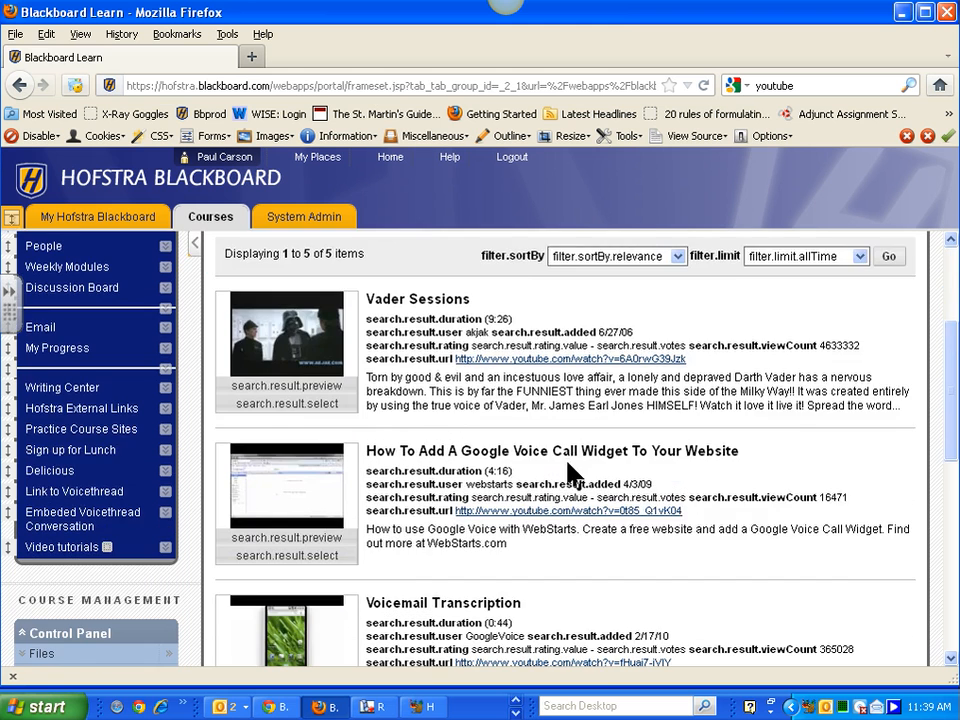
pyautogui.scroll(-2, 584, 474)
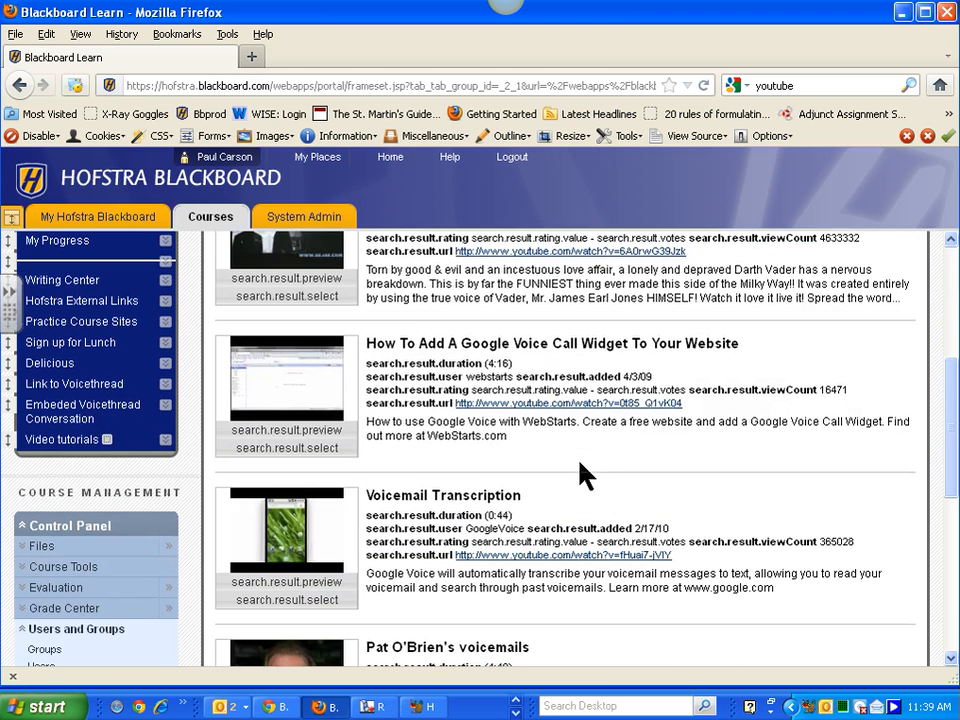
pyautogui.scroll(6, 580, 462)
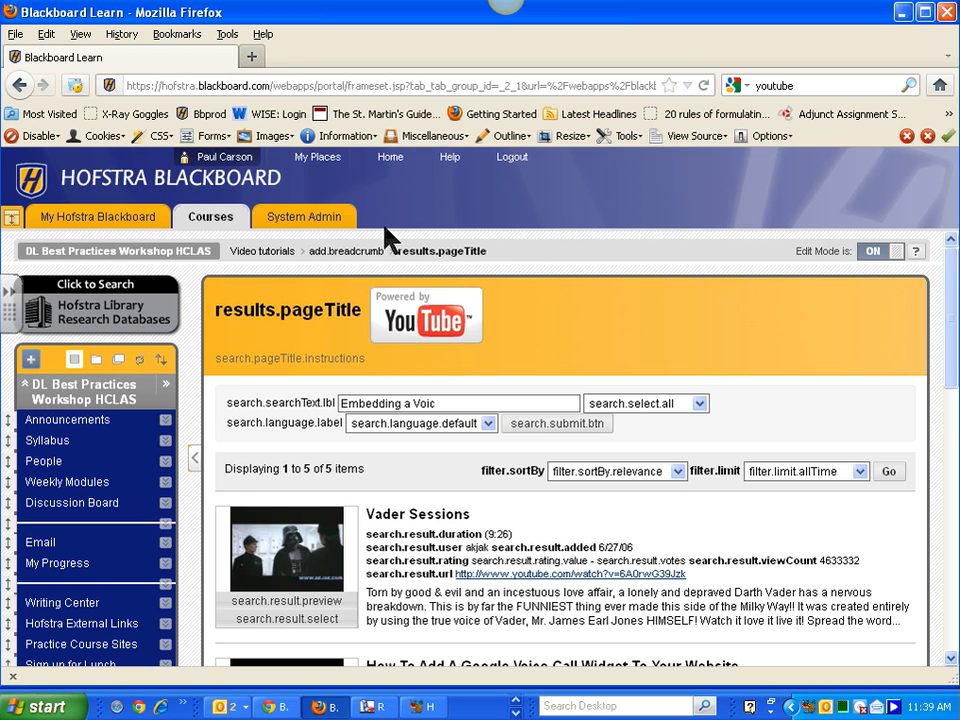
# - In a new tab, find YouTube and go to the account's uploaded videos
pyautogui.click(255, 57)
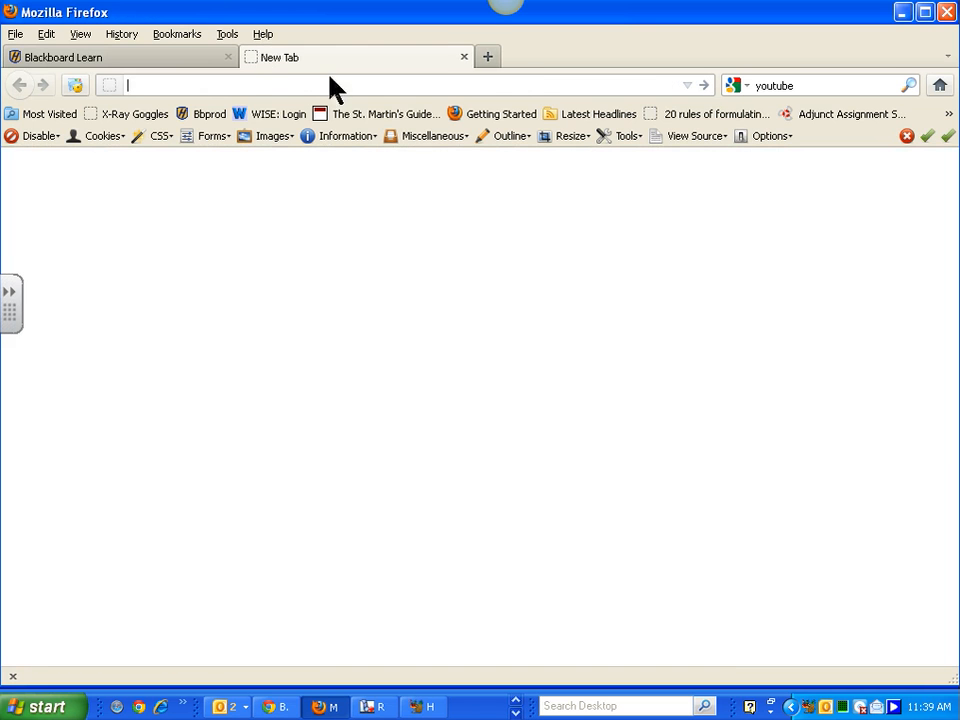
pyautogui.click(909, 85)
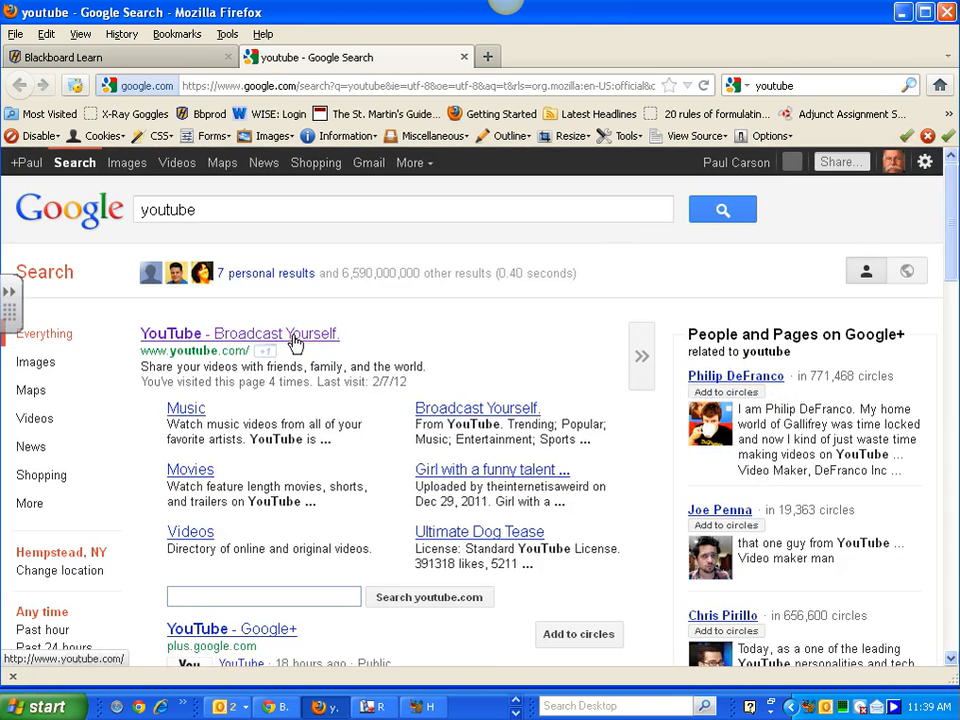
pyautogui.click(296, 336)
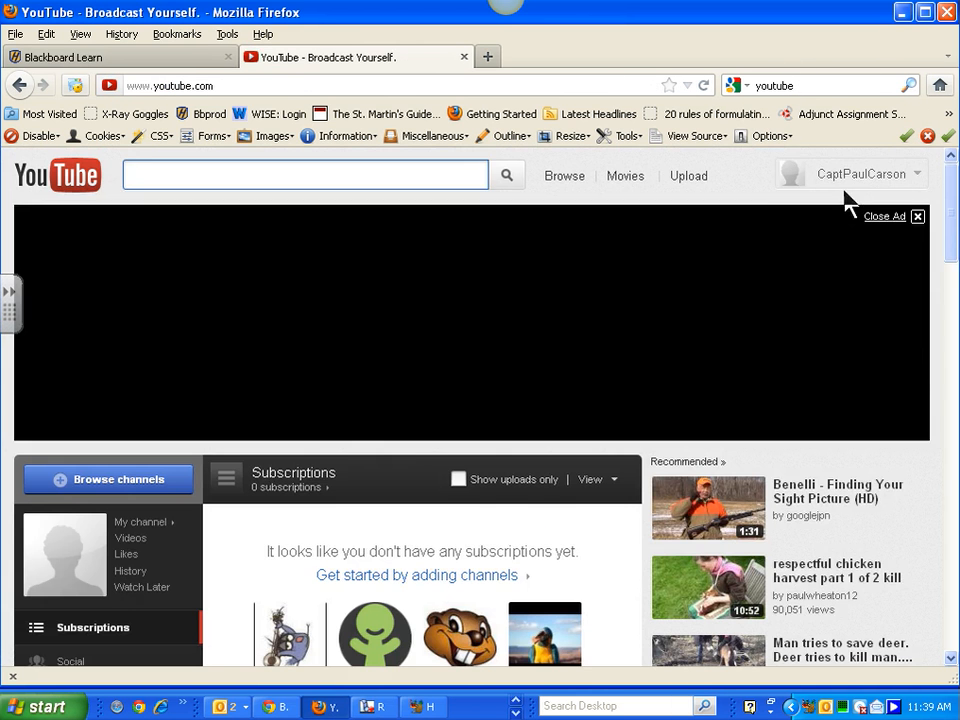
pyautogui.click(909, 180)
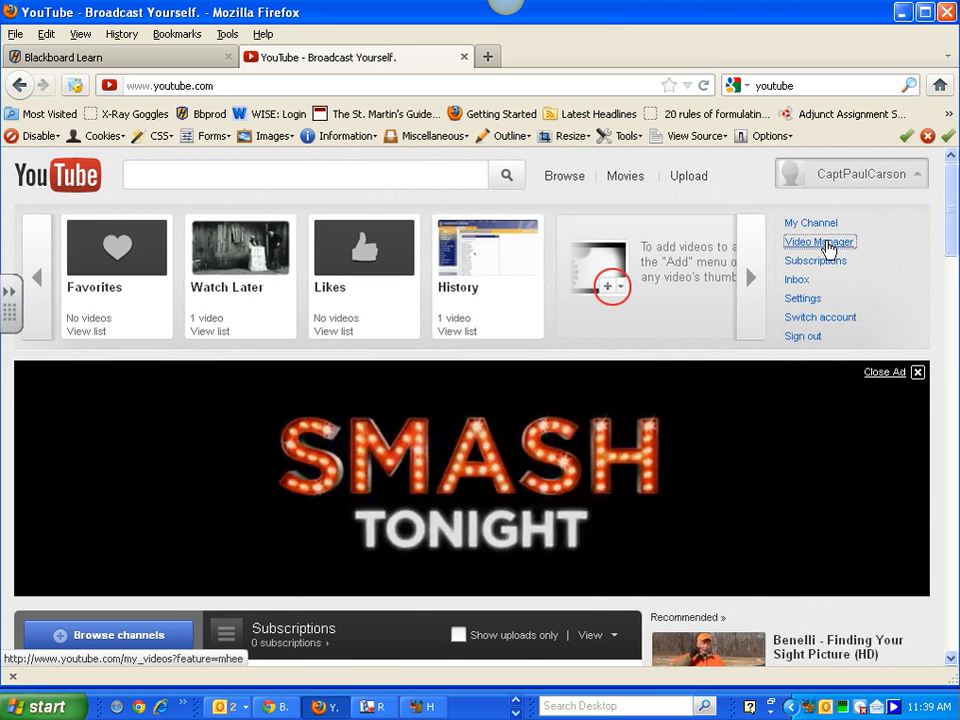
pyautogui.click(828, 243)
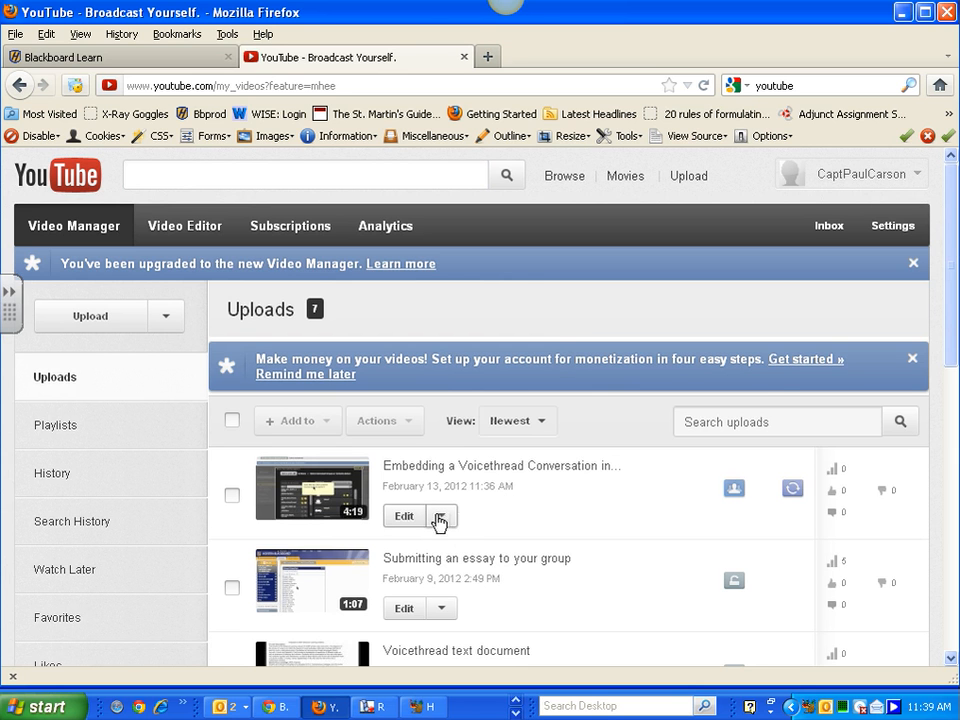
# - Open the Embedding a Voicethread tutorial video, copy its URL, and close the tab
pyautogui.click(316, 490)
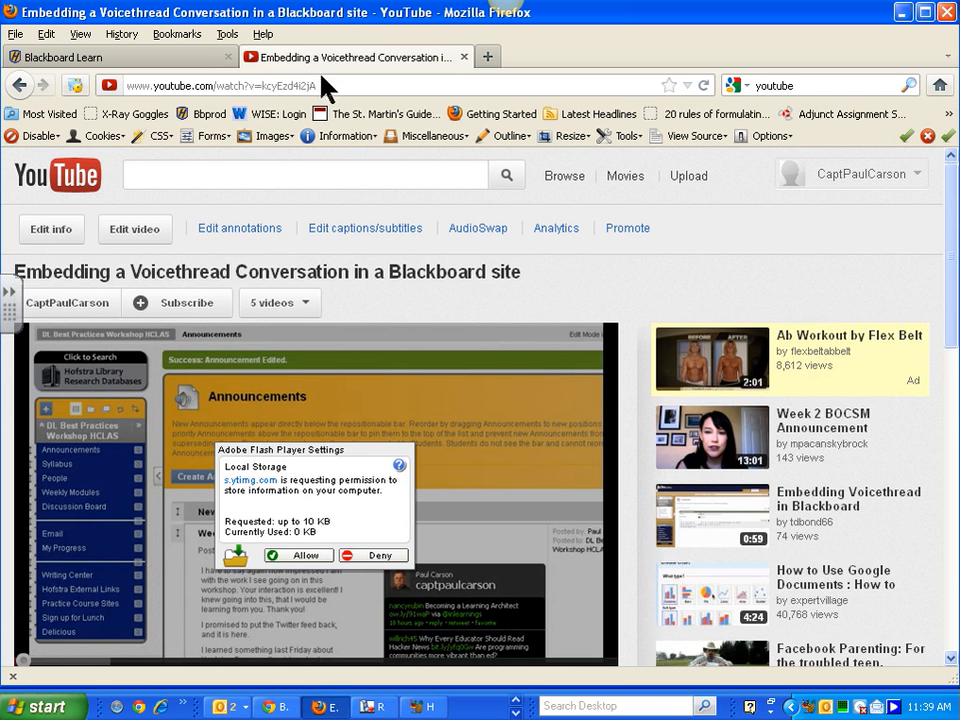
pyautogui.click(324, 83)
pyautogui.hotkey('ctrl', 'c')
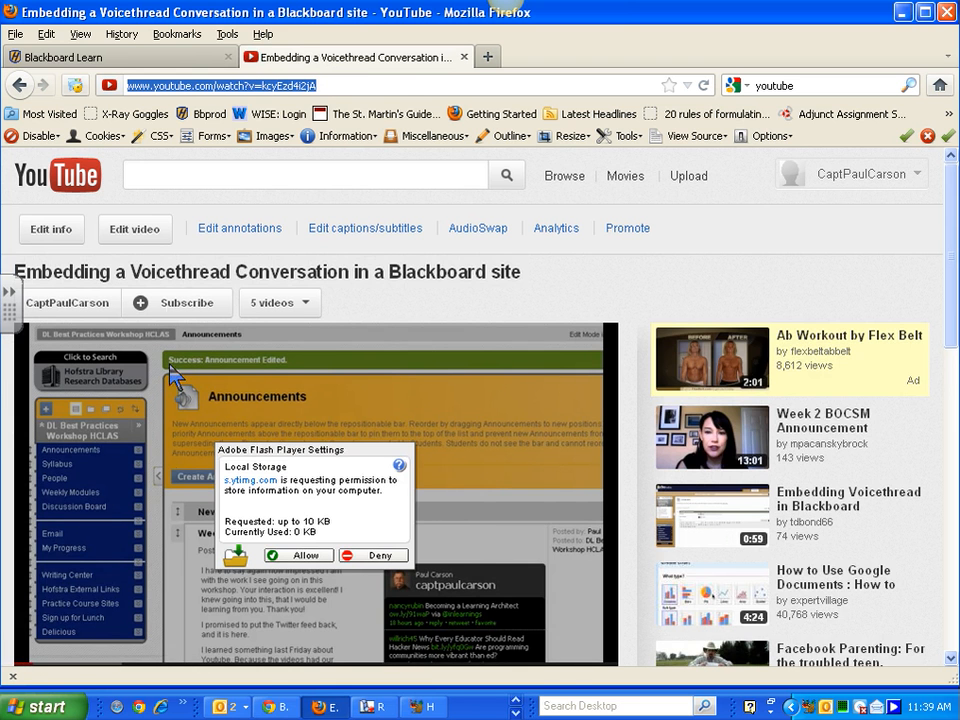
pyautogui.scroll(-2, 165, 465)
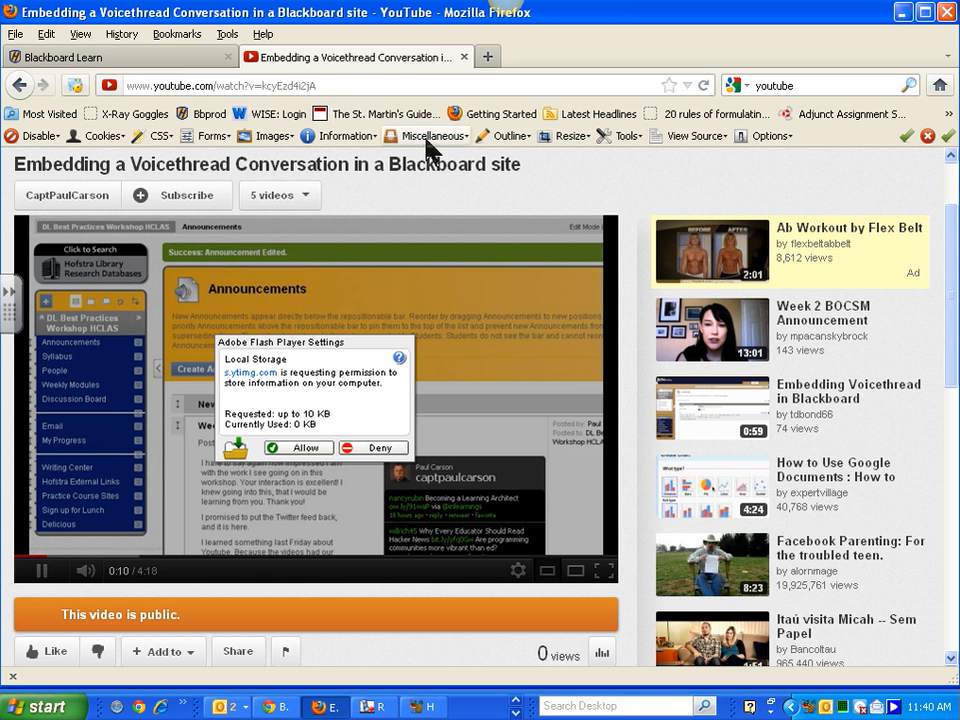
pyautogui.click(467, 58)
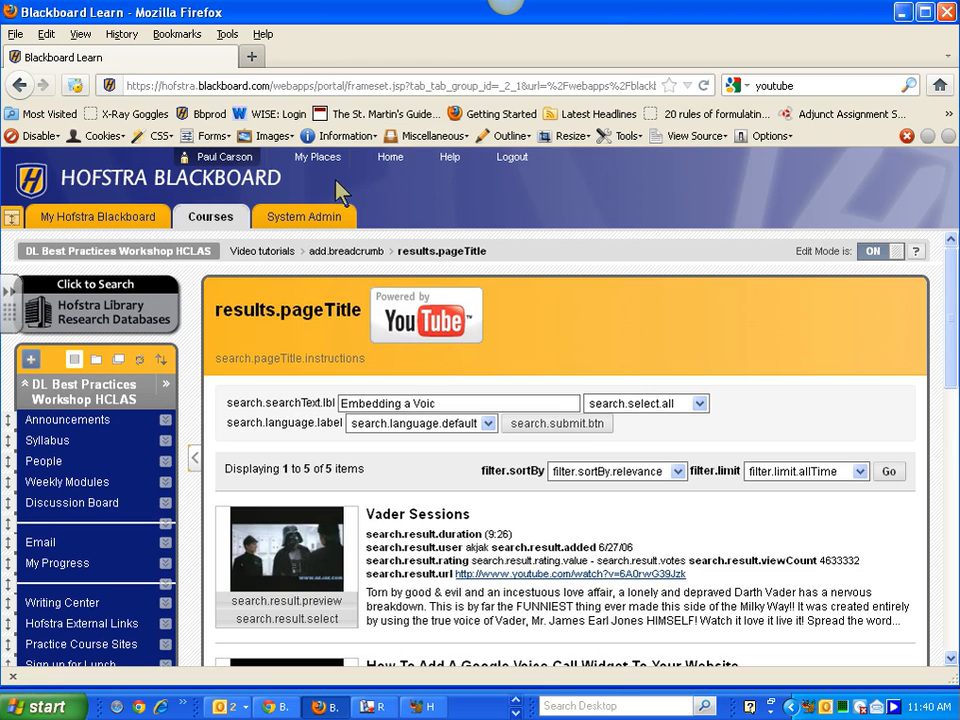
# - Return to Video tutorials and start a new URL item from Build Content
pyautogui.click(19, 84)
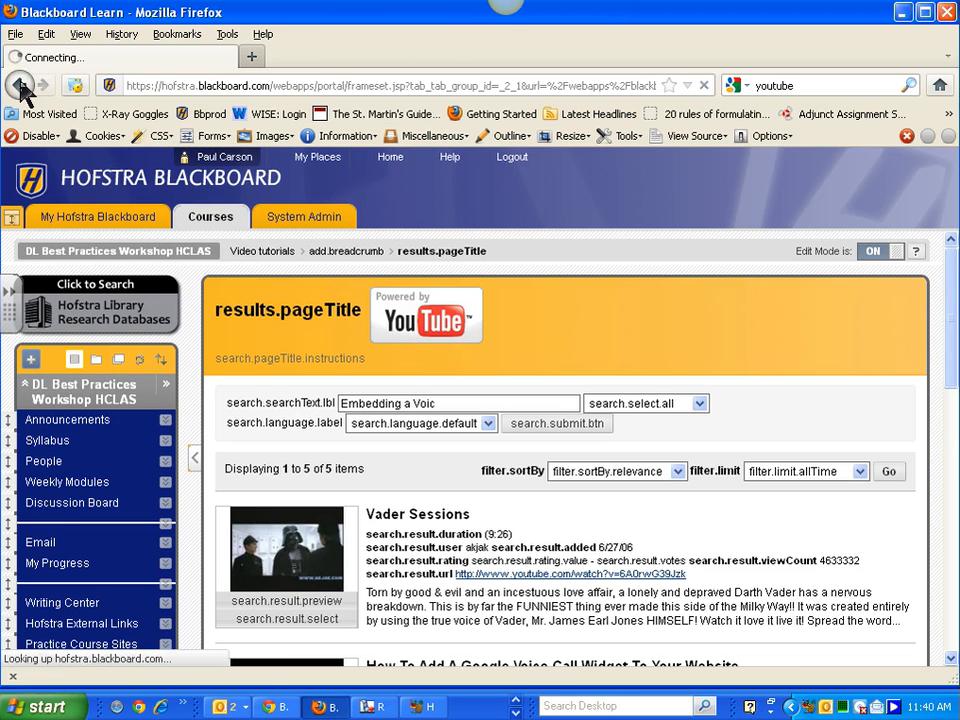
pyautogui.click(19, 84)
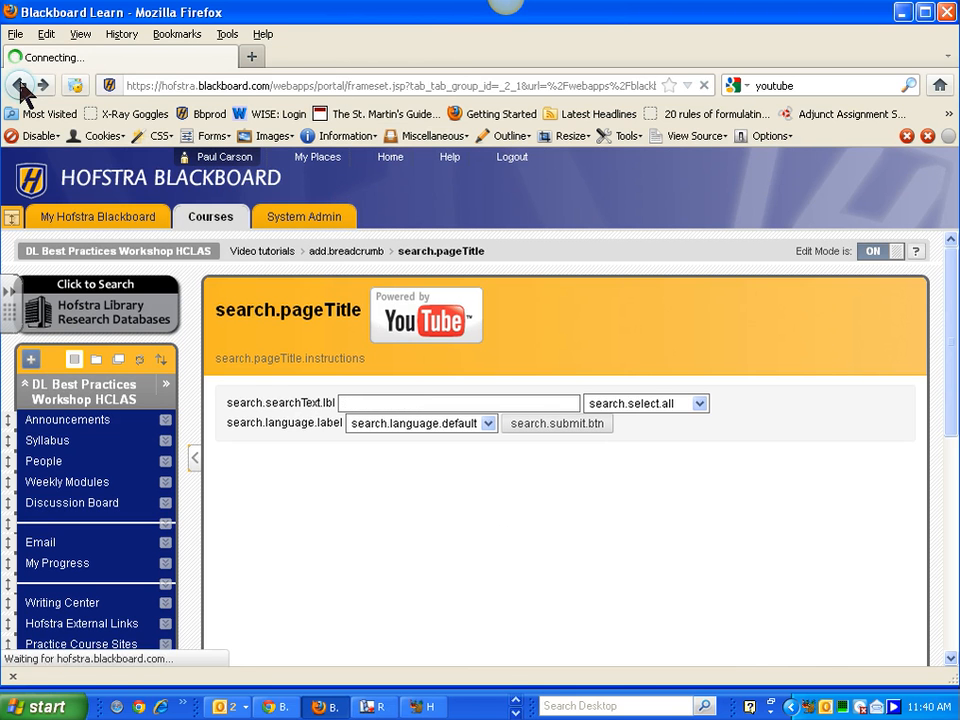
pyautogui.click(268, 358)
pyautogui.click(350, 360)
pyautogui.click(302, 362)
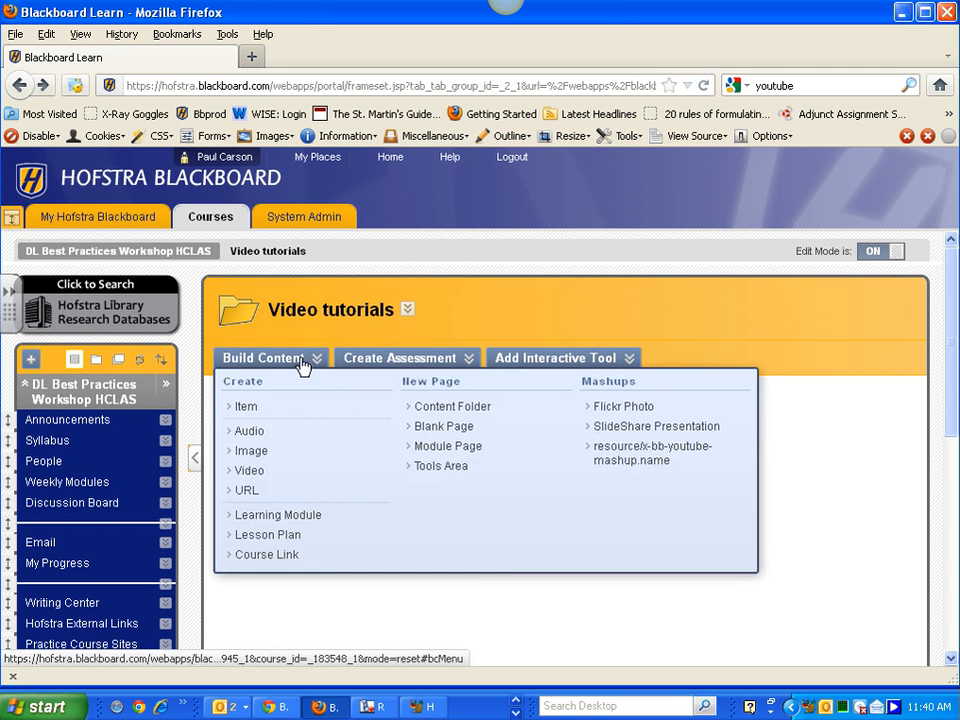
pyautogui.click(247, 492)
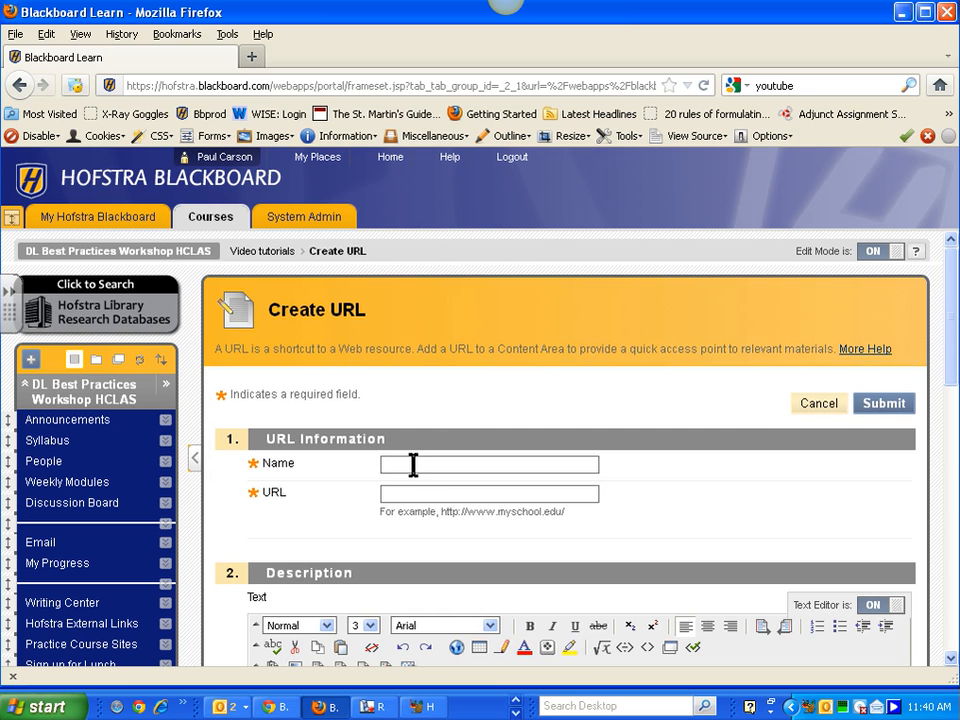
# - Paste the YouTube address as the URL and name it 'Embedding a Voicethread Conversation in Blackboard'
pyautogui.click(410, 494)
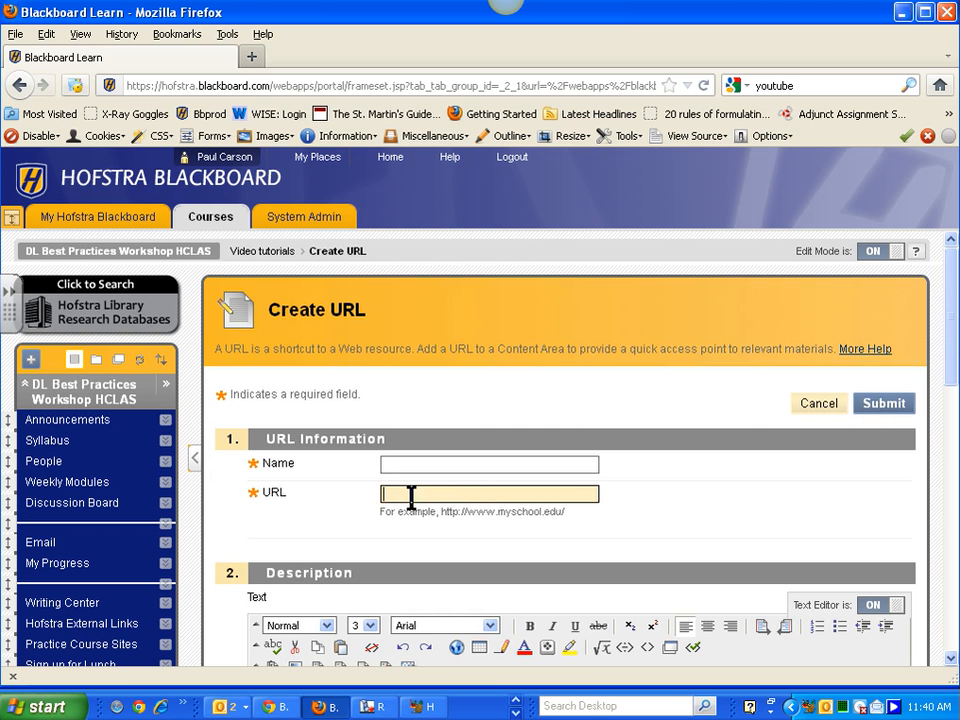
pyautogui.hotkey('ctrl', 'v')
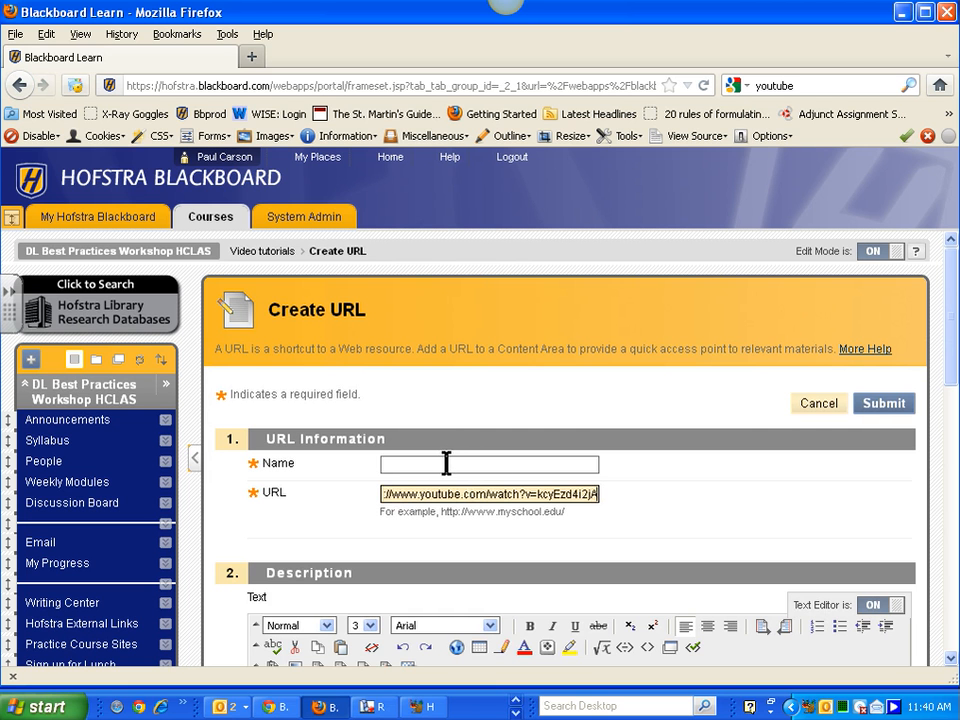
pyautogui.click(445, 464)
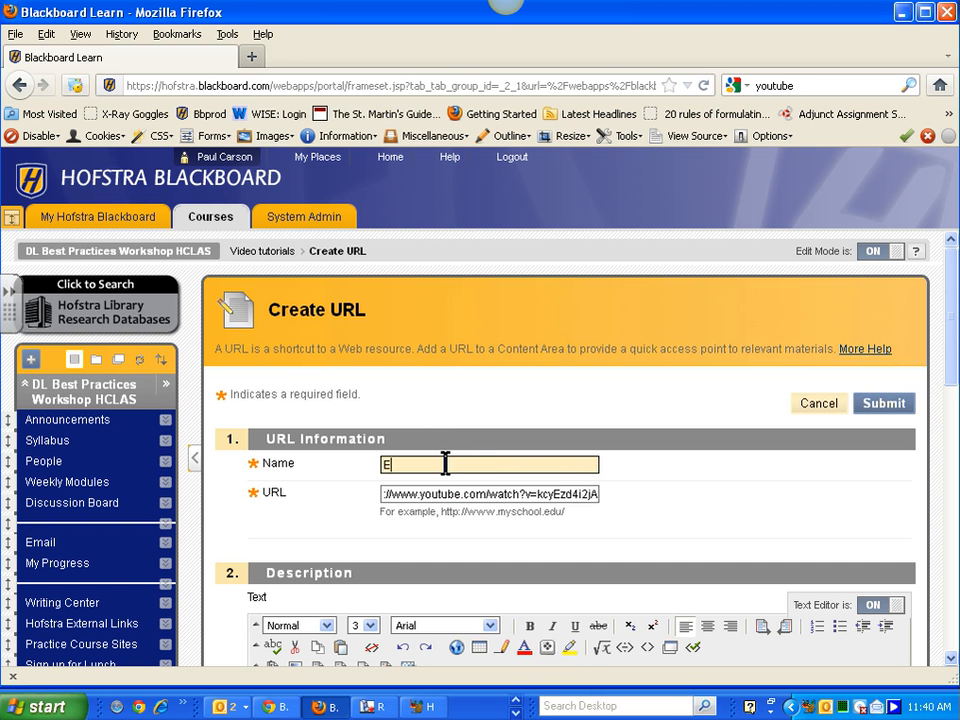
pyautogui.write('Embedding a Voicethread Con')
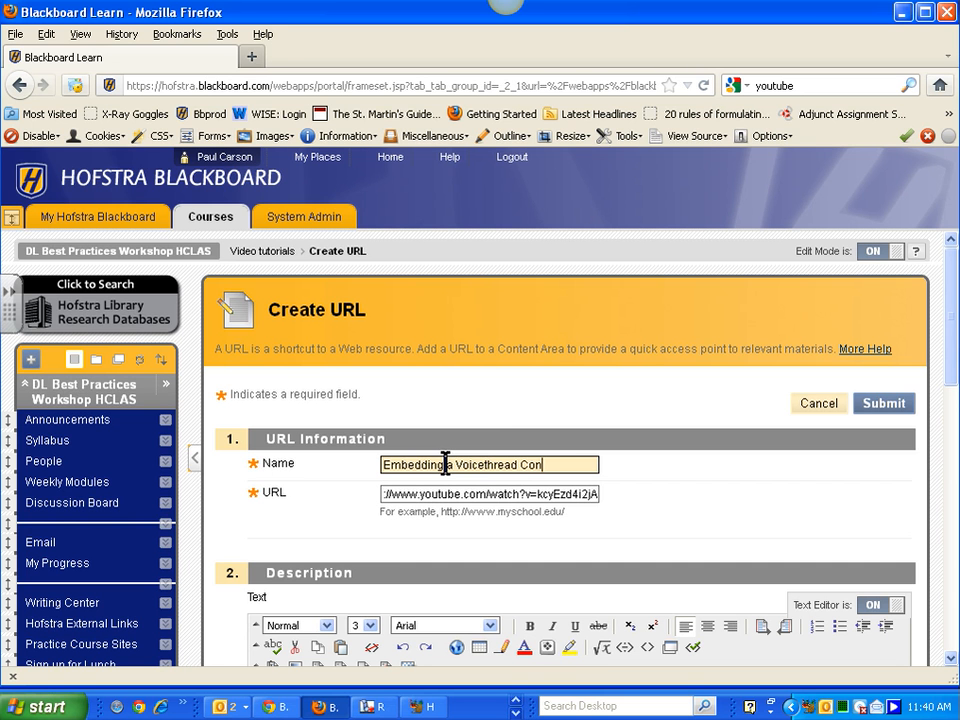
pyautogui.write('versation in Bla')
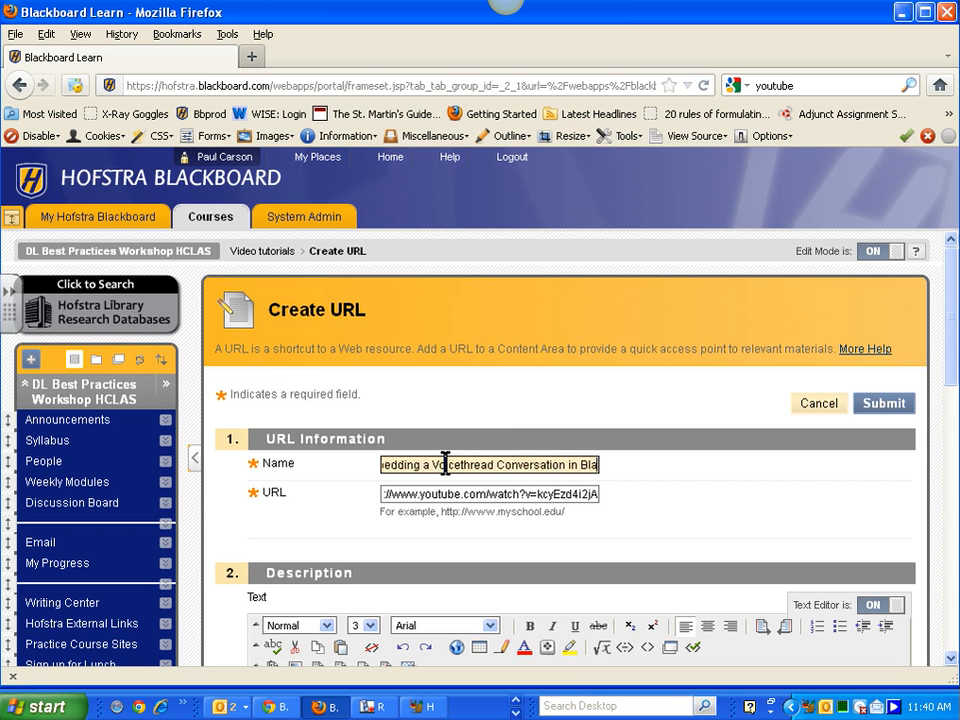
pyautogui.write('ckboard')
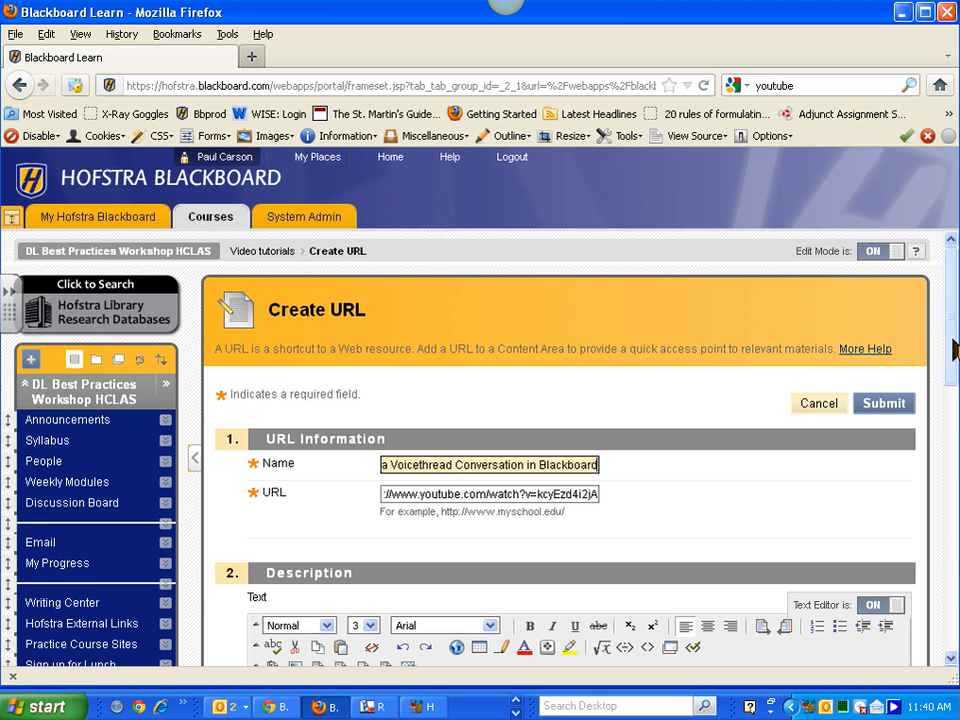
# - Set Open in New Window to Yes and submit the link
pyautogui.moveTo(951, 348); pyautogui.dragTo(951, 603)
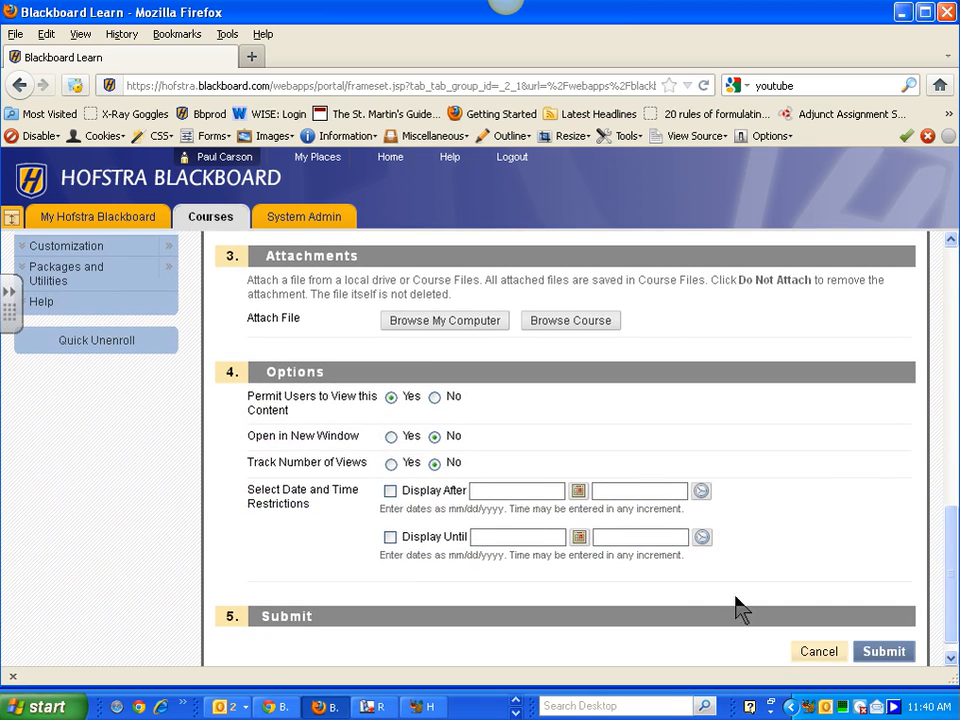
pyautogui.click(391, 437)
pyautogui.click(885, 652)
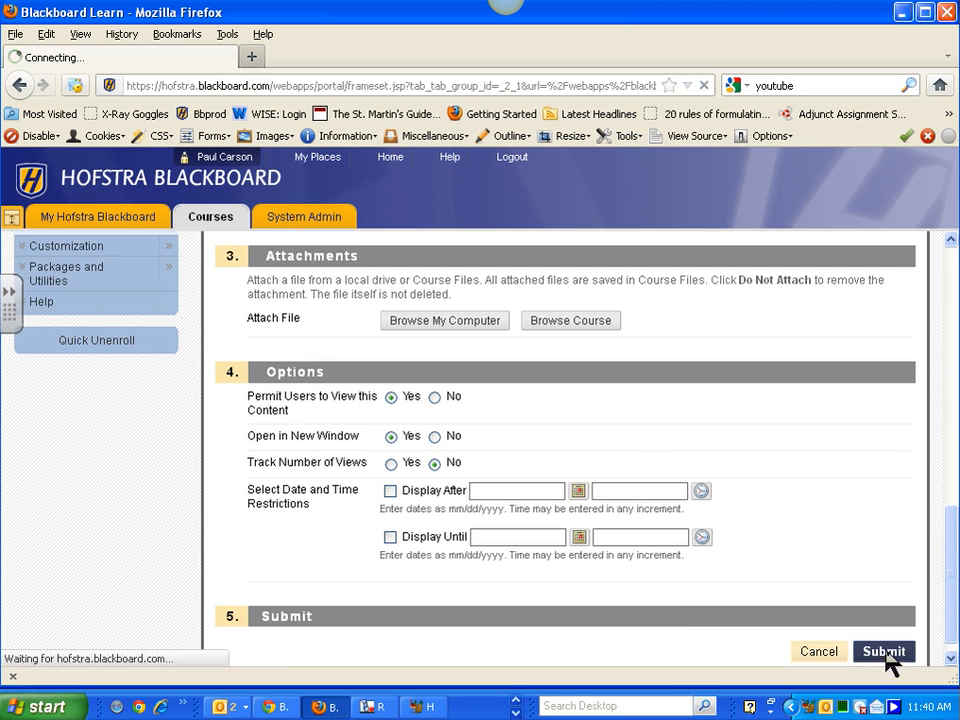